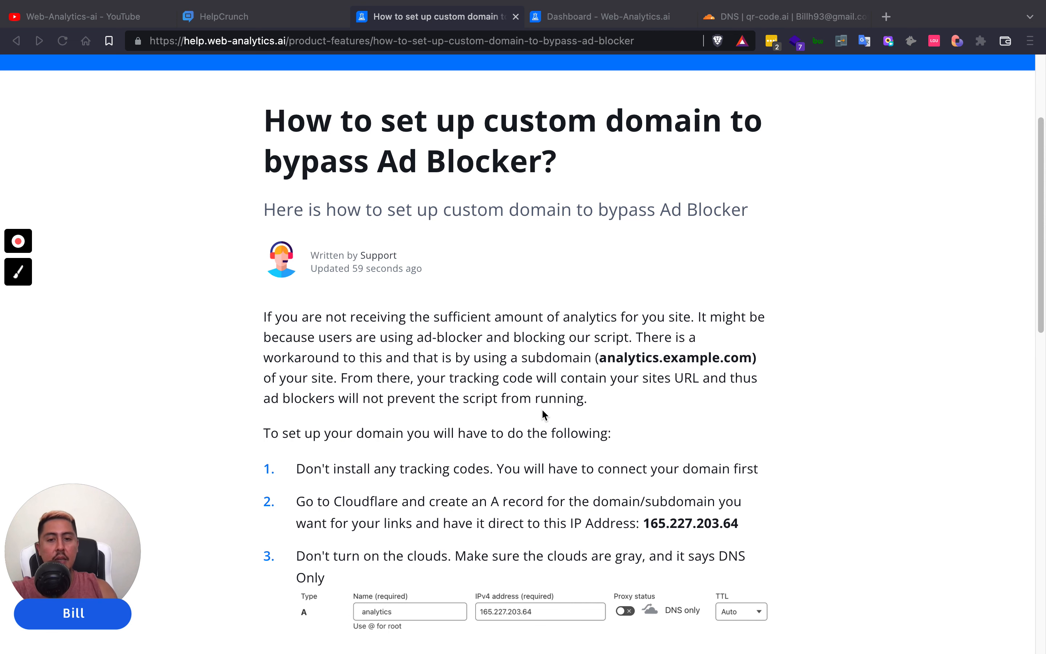
# - Read the custom domain setup instructions in the help article and switch to Cloudflare's DNS records for qr-code.ai
pyautogui.scroll(-3, 594, 365)
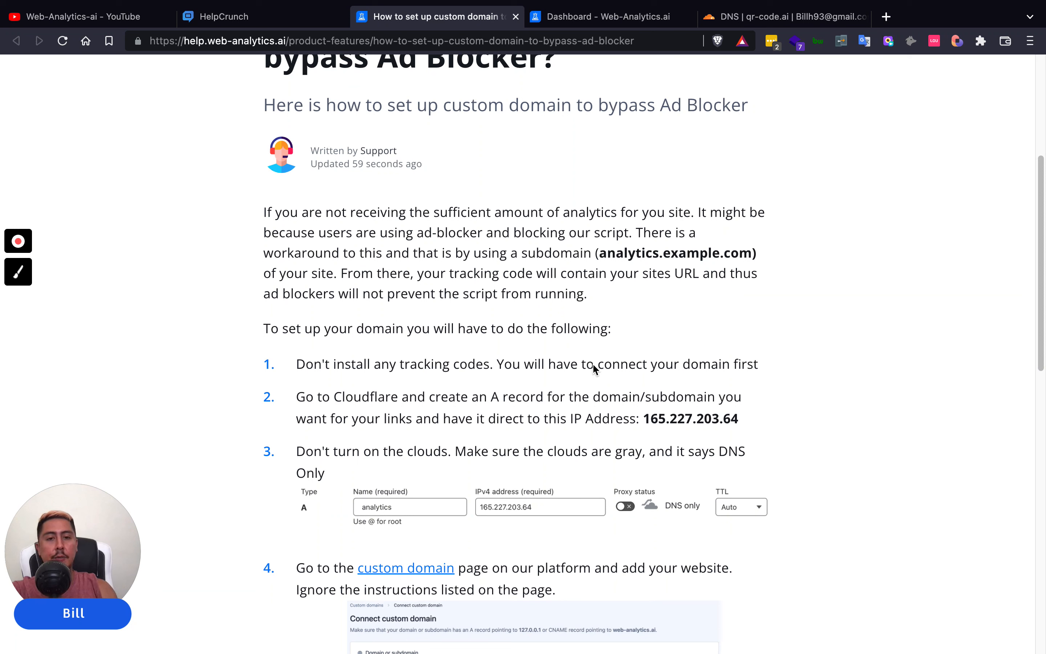
pyautogui.scroll(-2, 594, 367)
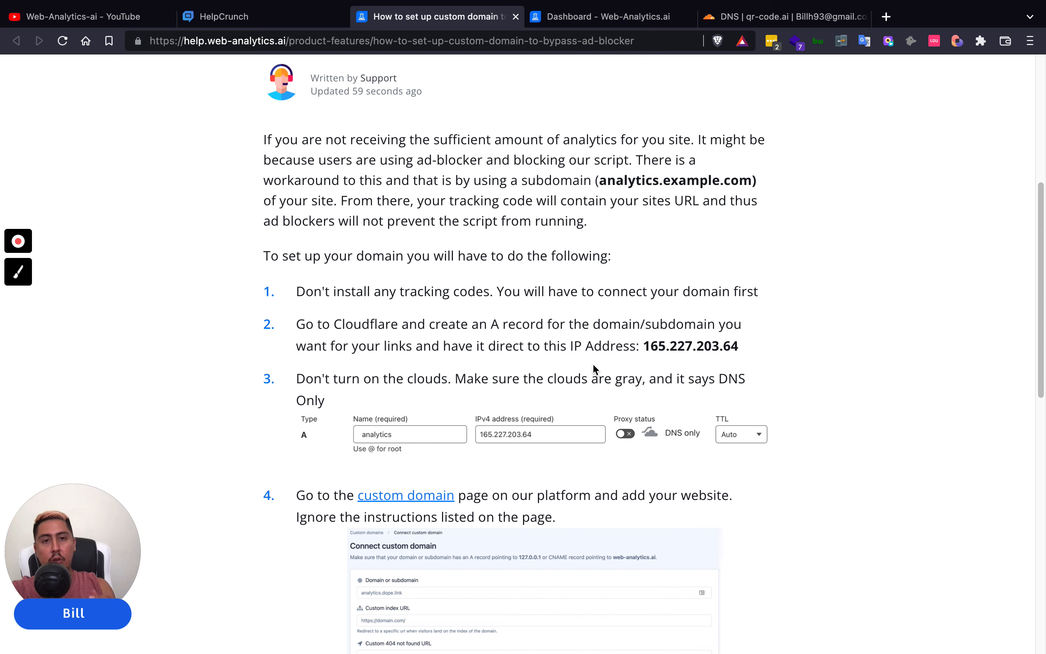
pyautogui.click(763, 20)
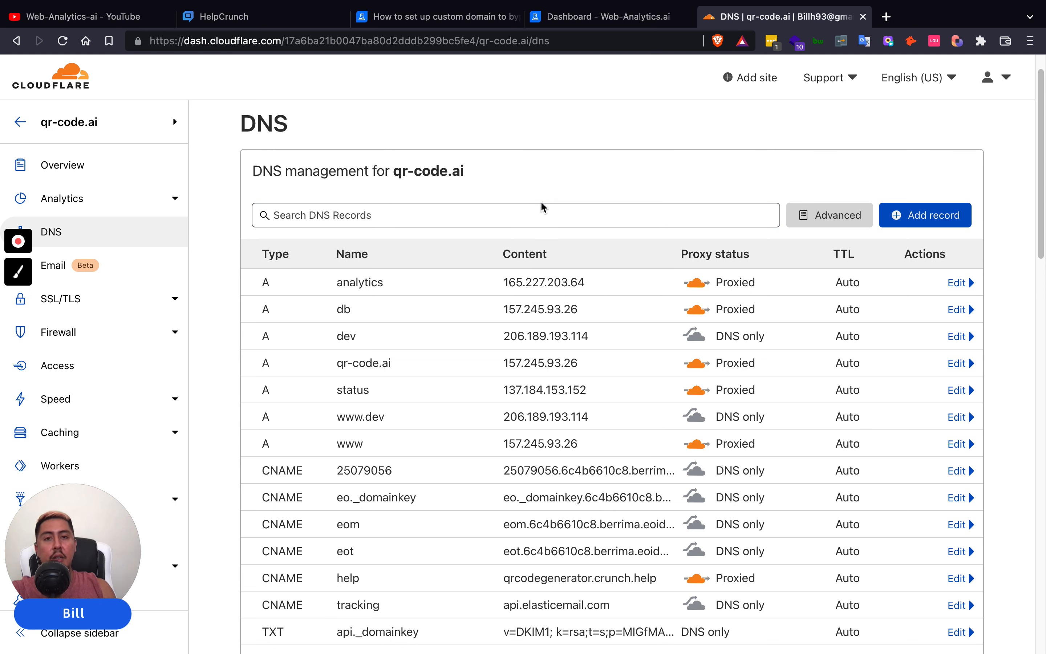
pyautogui.scroll(-1, 250, 191)
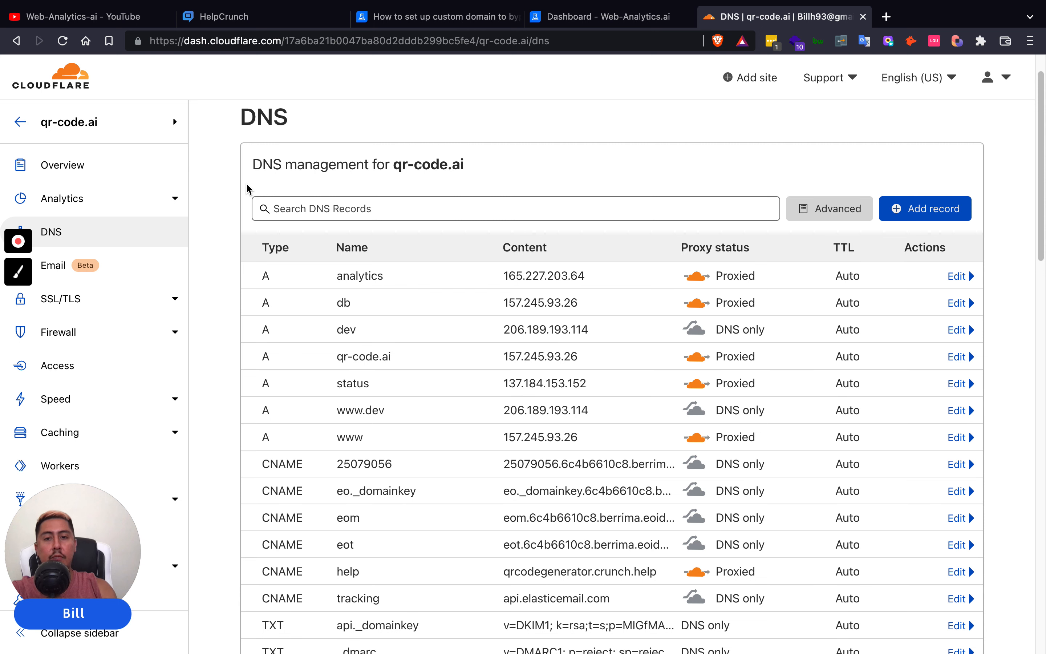
pyautogui.click(447, 205)
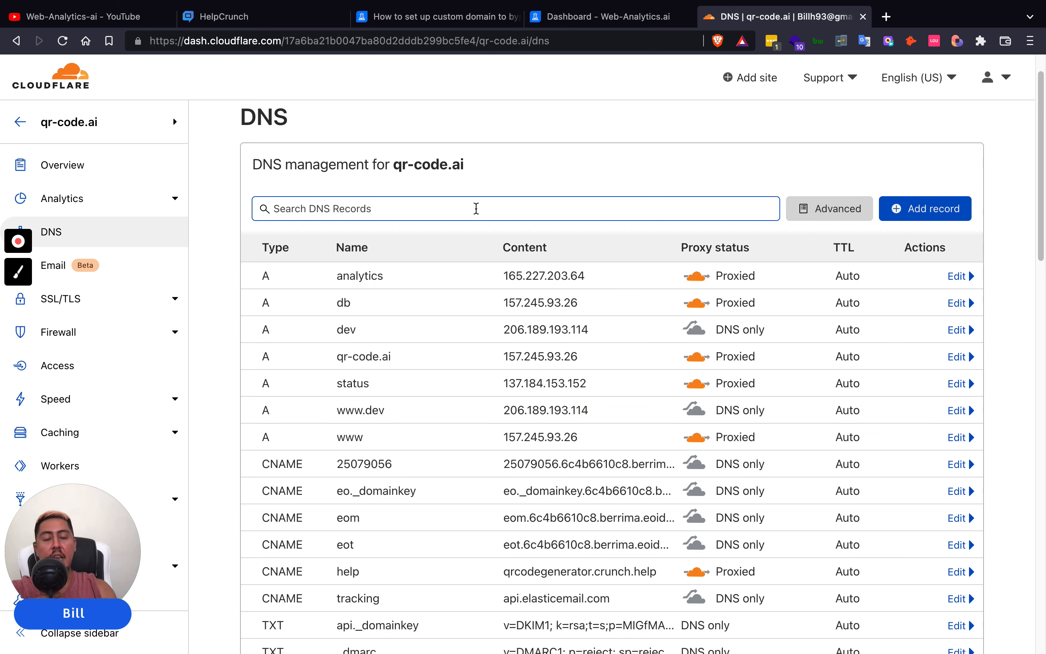
# - Open the analytics A record for editing and compare its IPv4 address with the one in the setup guide
pyautogui.click(956, 276)
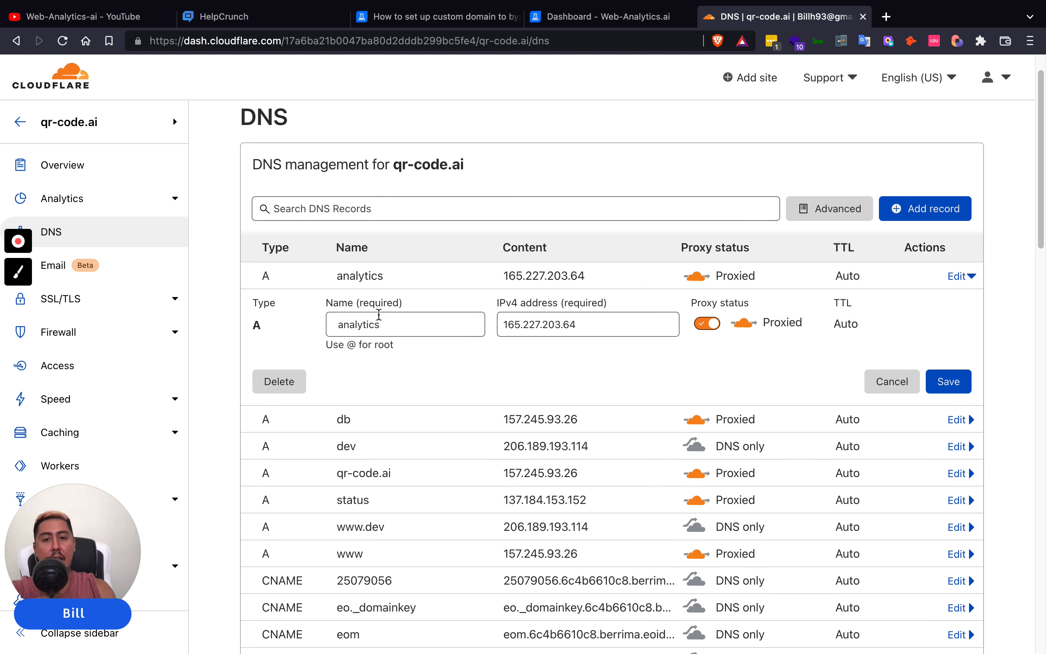
pyautogui.click(379, 325)
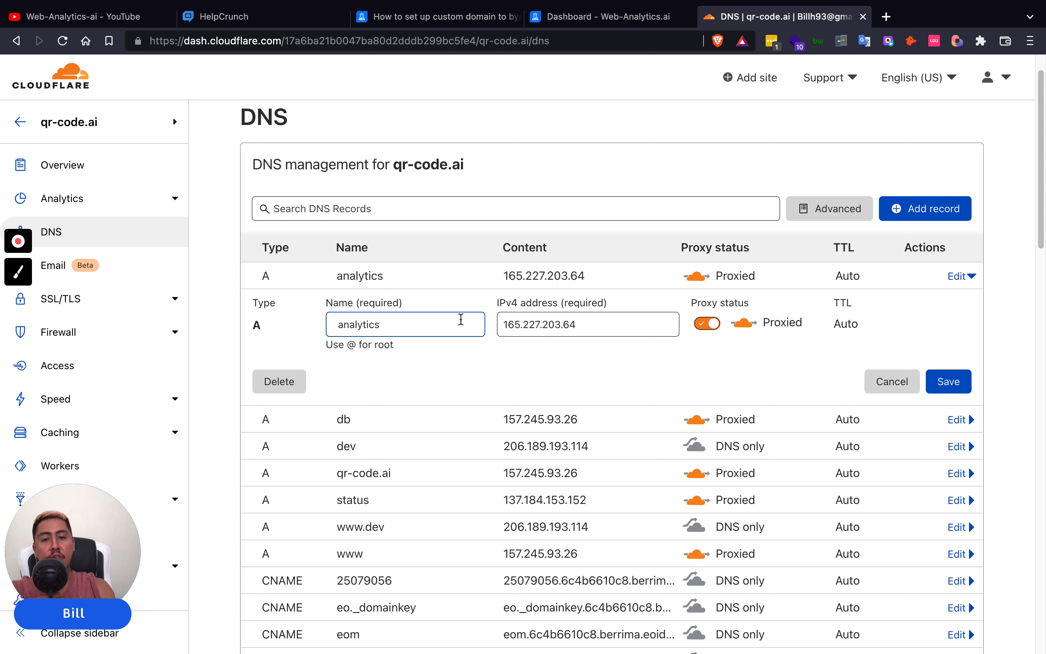
pyautogui.click(532, 320)
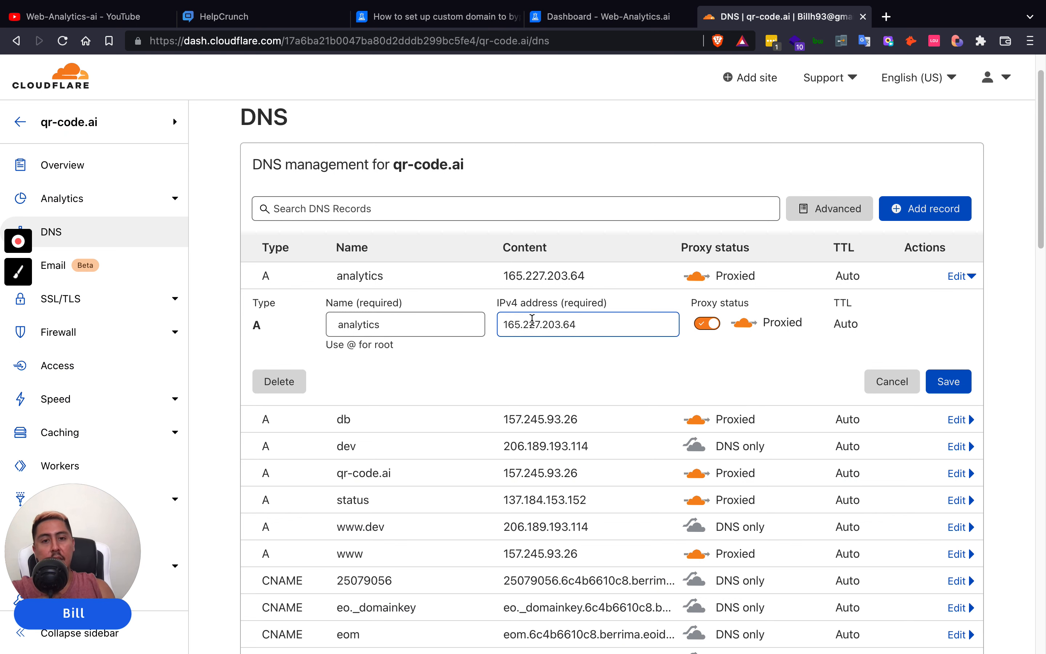
pyautogui.moveTo(595, 324); pyautogui.dragTo(501, 324)
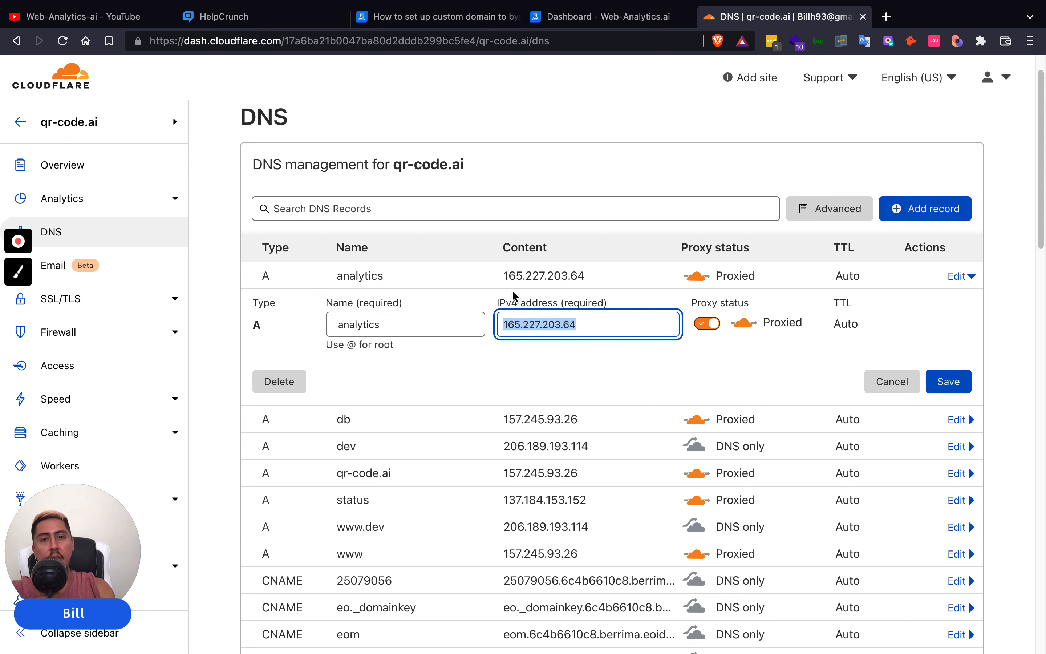
pyautogui.click(498, 17)
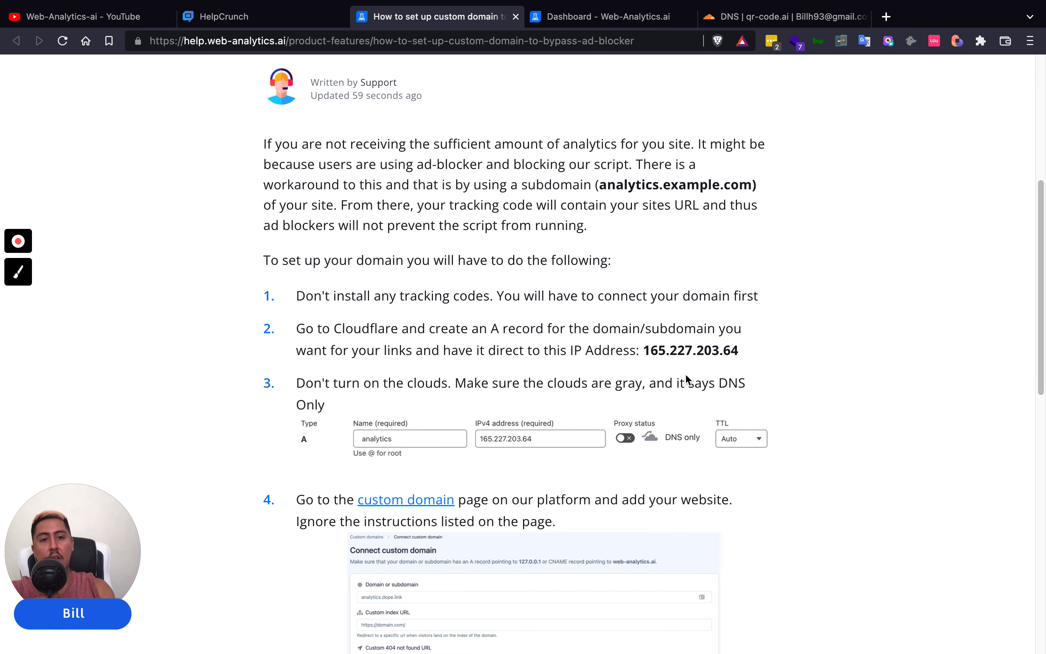
pyautogui.click(765, 18)
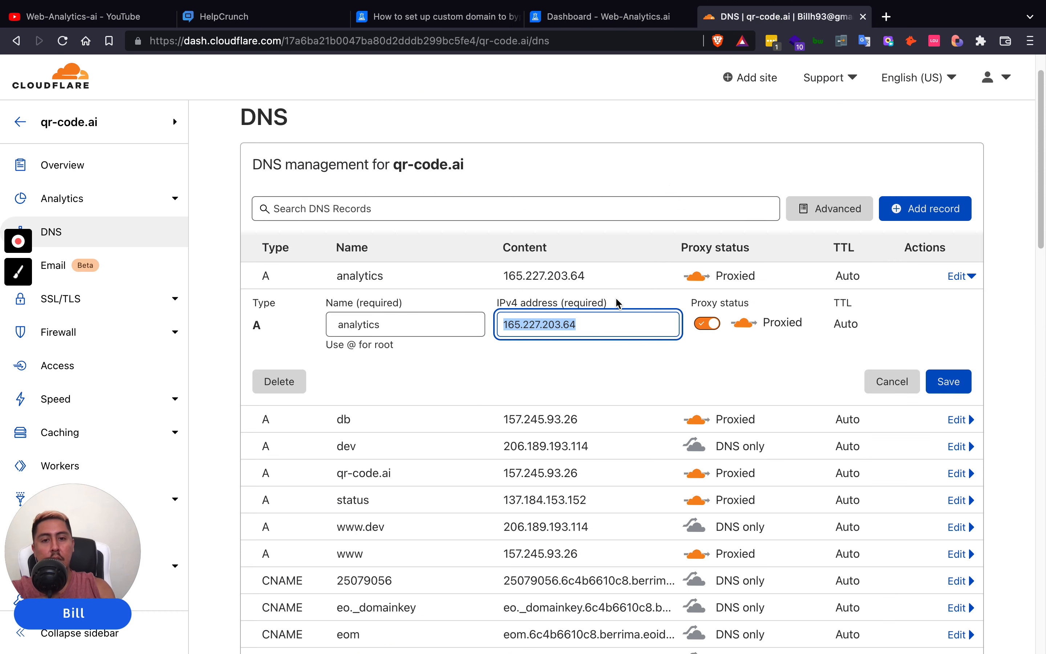
# - Try switching the analytics record's proxy status to DNS only, and discard the edit
pyautogui.click(577, 343)
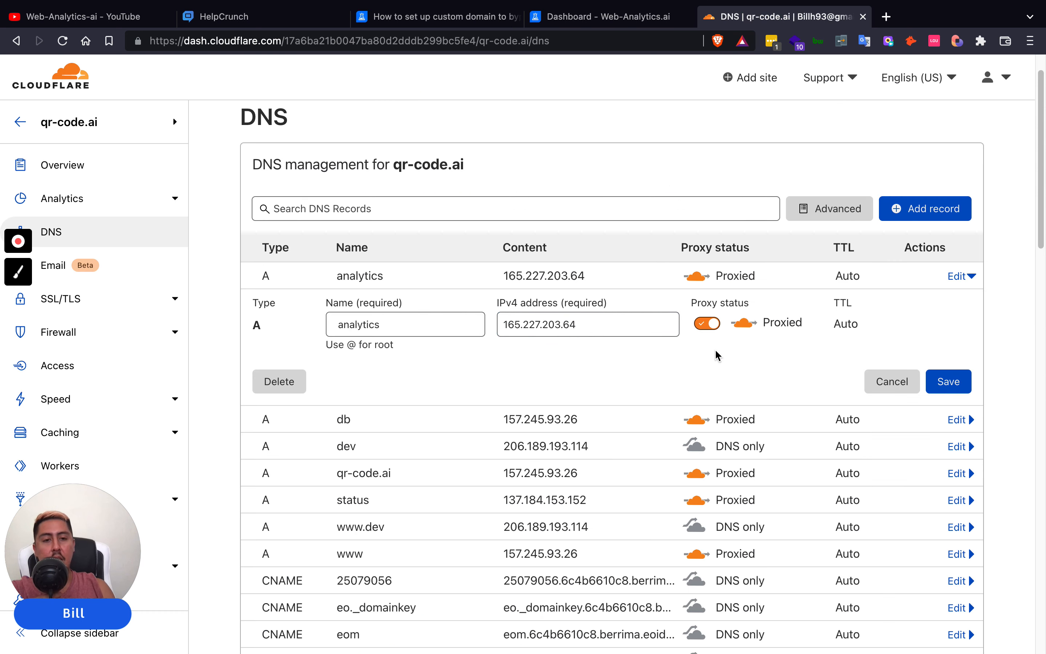
pyautogui.click(708, 324)
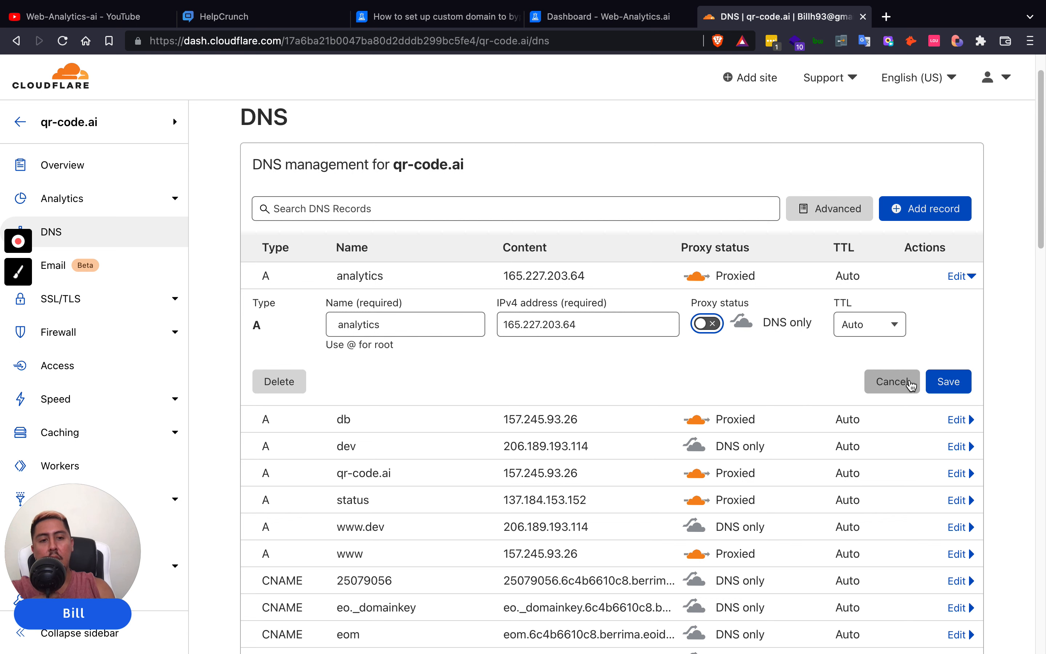
pyautogui.click(892, 381)
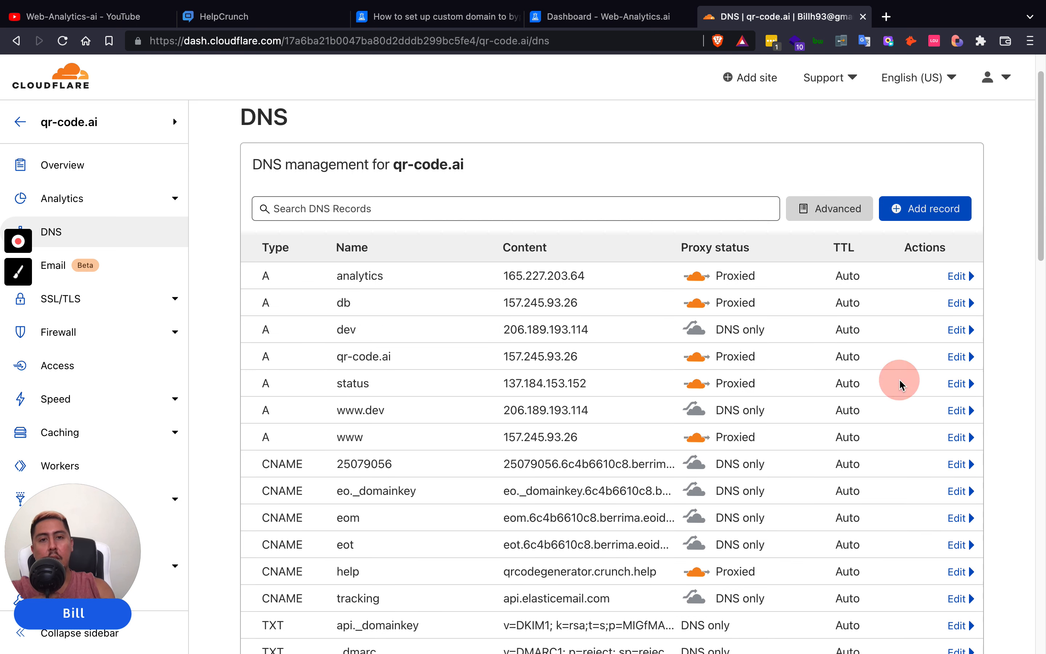
# - Revisit the setup guide, switch to the Web-Analytics dashboard and open the form for connecting a custom domain
pyautogui.click(432, 17)
pyautogui.scroll(-4, 475, 268)
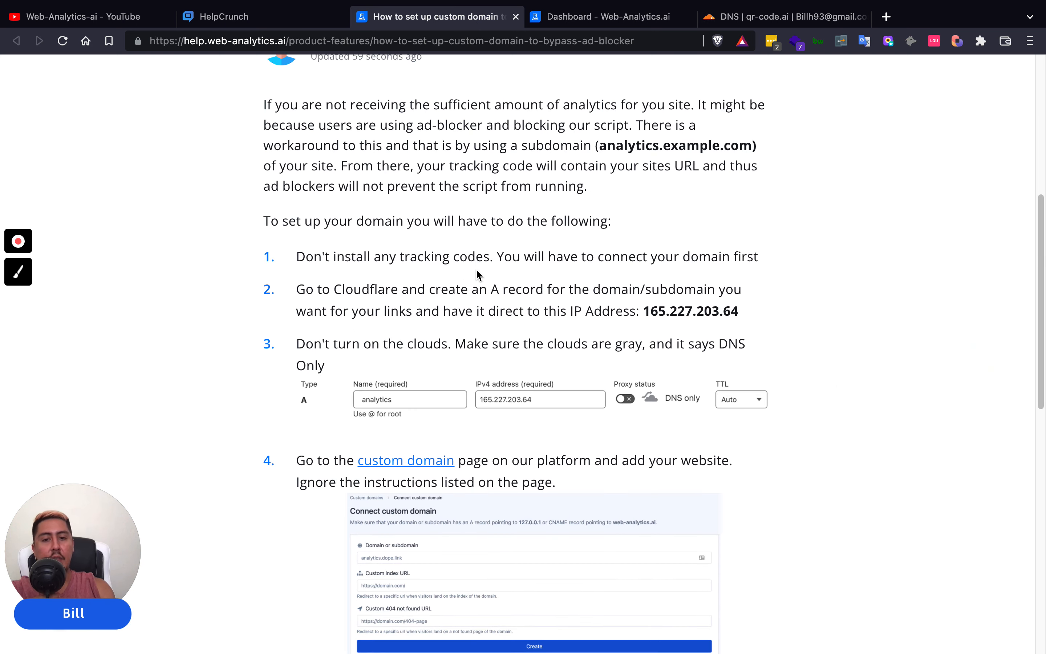
pyautogui.click(607, 16)
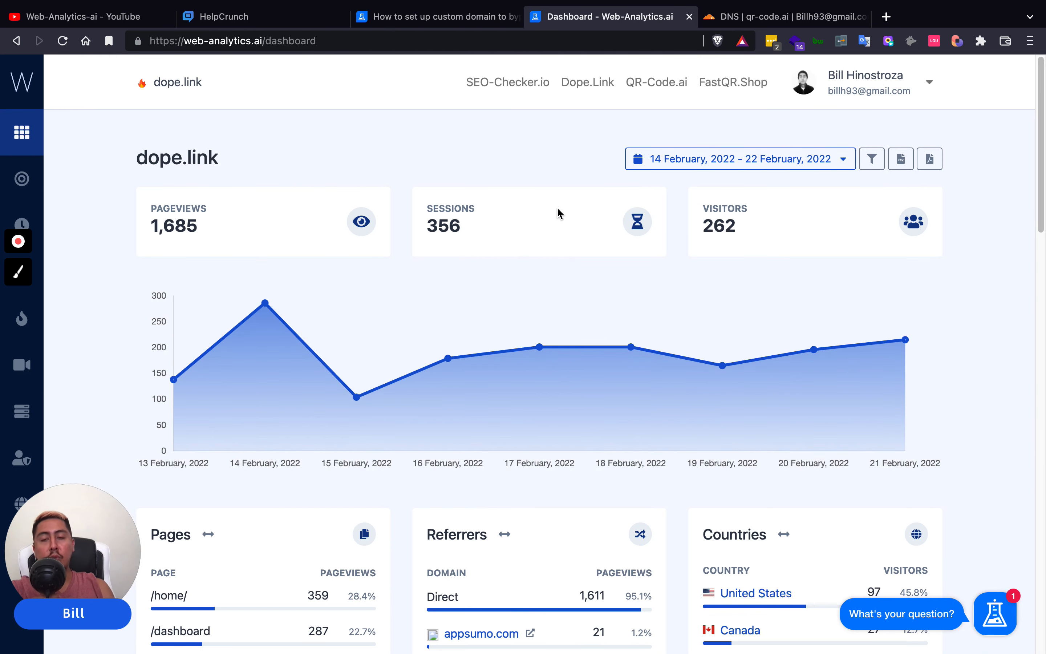
pyautogui.scroll(-2, 557, 209)
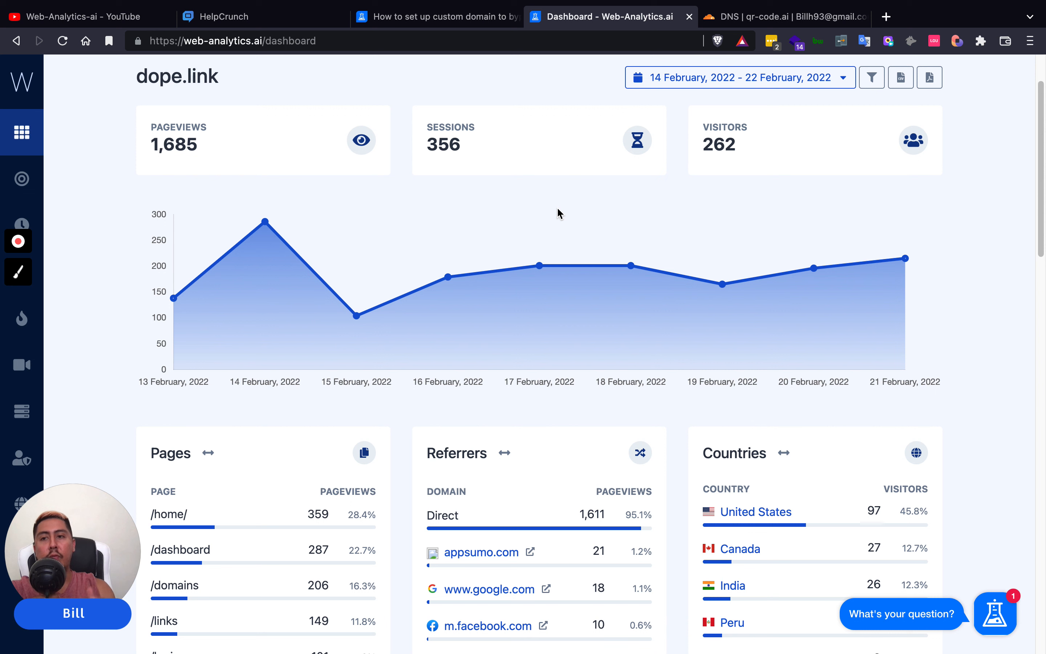
pyautogui.moveTo(96, 509); pyautogui.dragTo(295, 436)
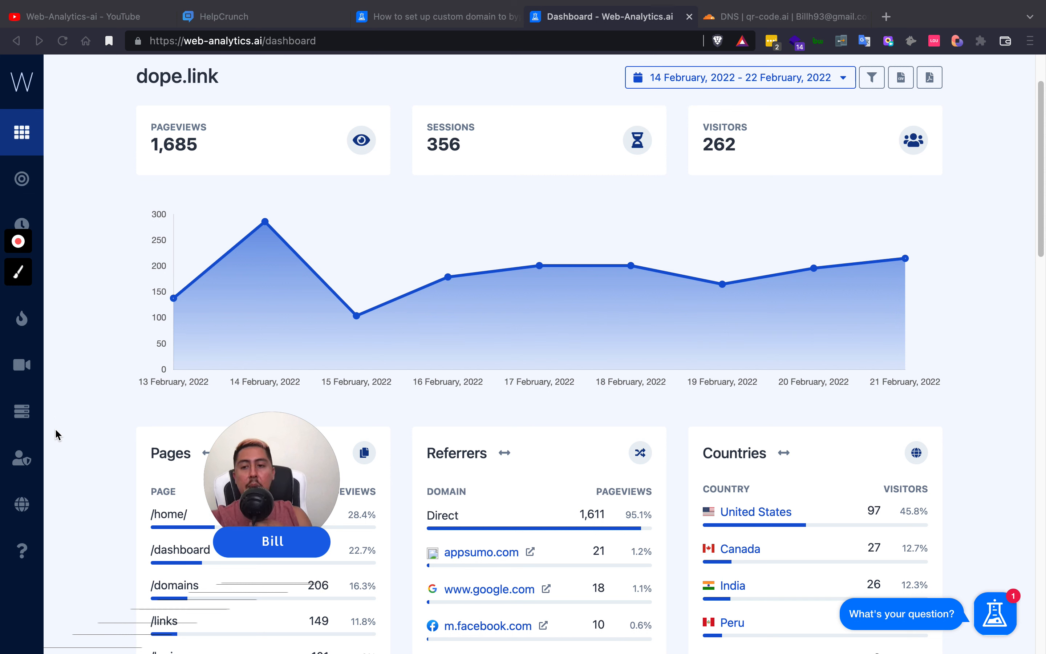
pyautogui.click(23, 508)
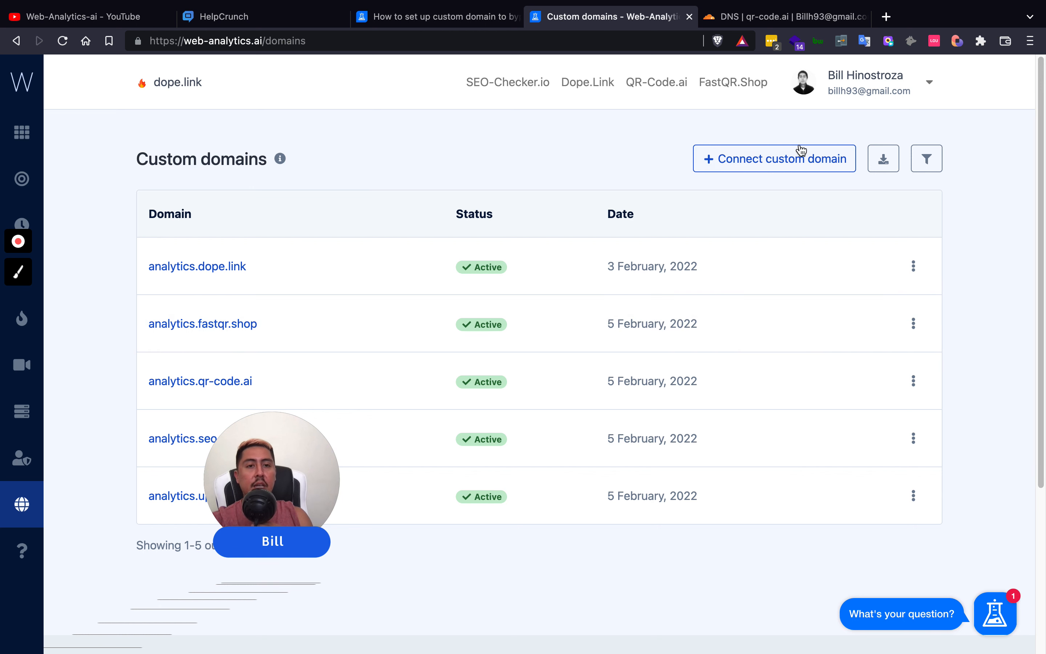
pyautogui.click(787, 162)
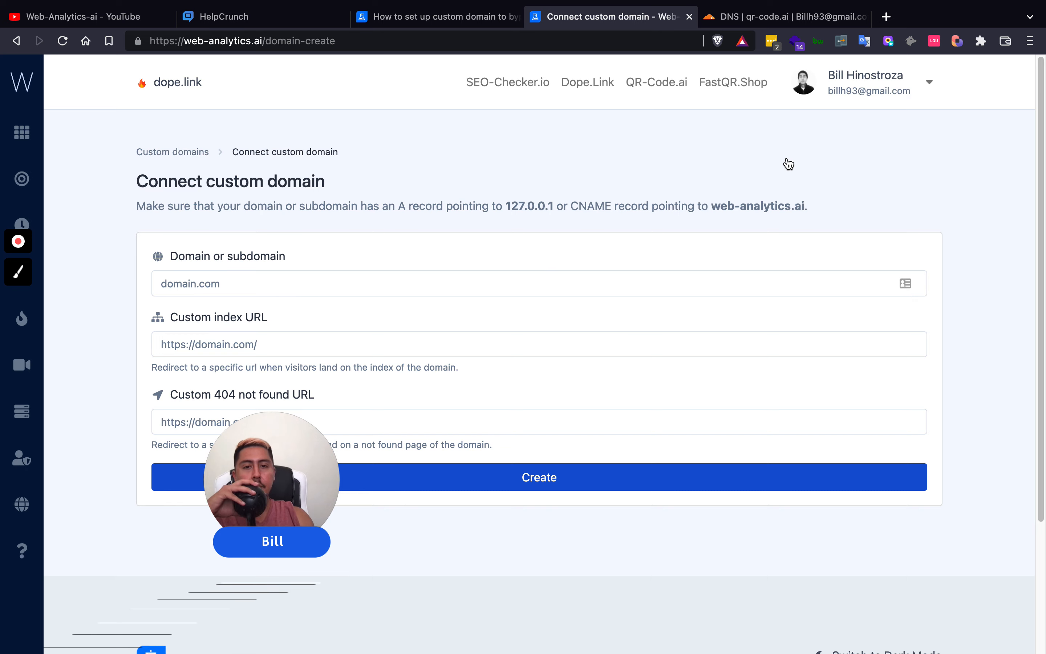
# - Compare the A record address given on the Connect custom domain form with the instructions in the setup guide
pyautogui.scroll(-2, 553, 268)
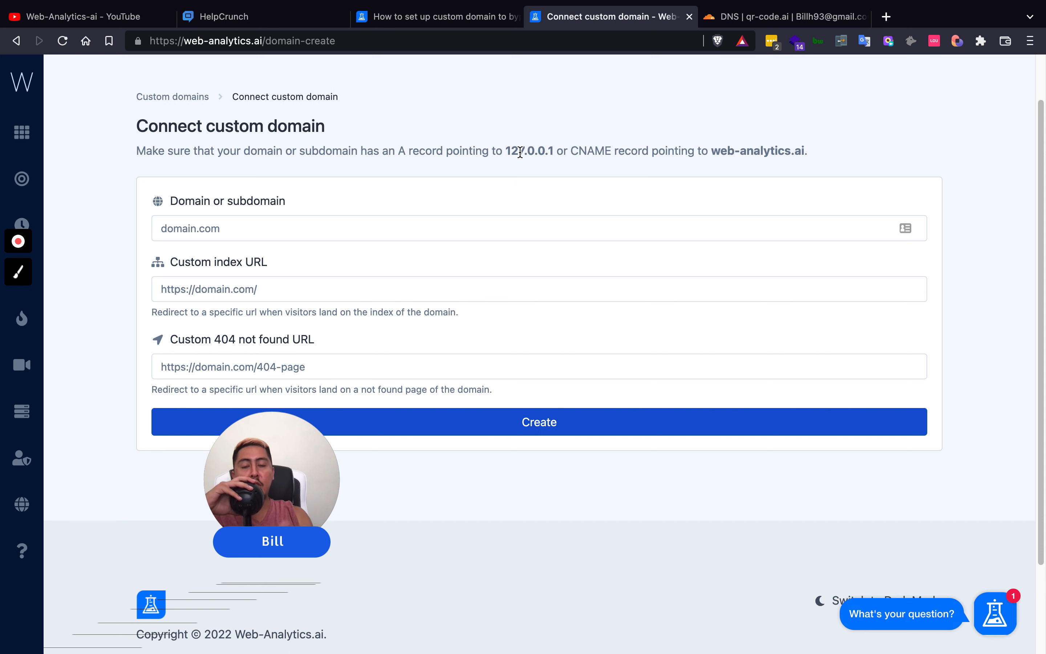
pyautogui.moveTo(506, 150); pyautogui.dragTo(553, 151)
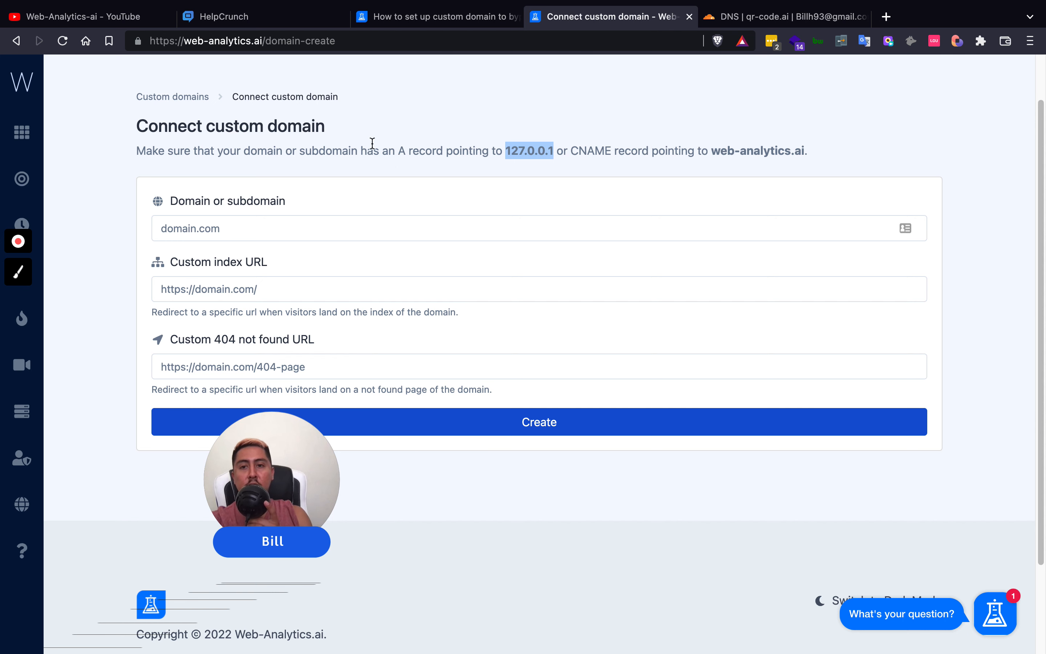
pyautogui.click(621, 150)
pyautogui.click(437, 16)
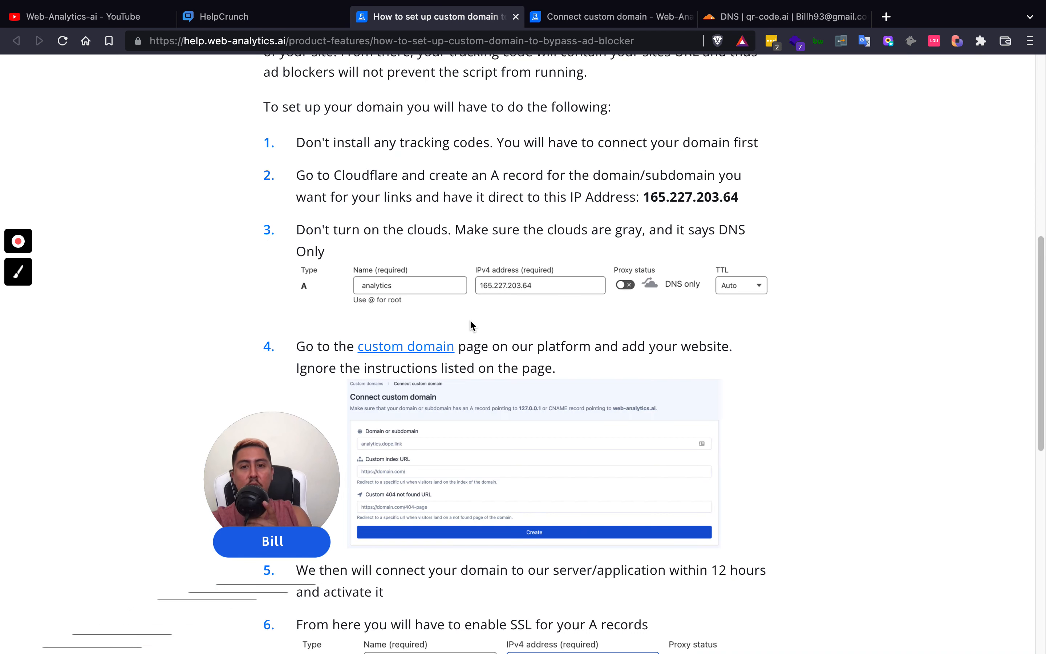
pyautogui.scroll(5, 472, 325)
pyautogui.scroll(-5, 471, 325)
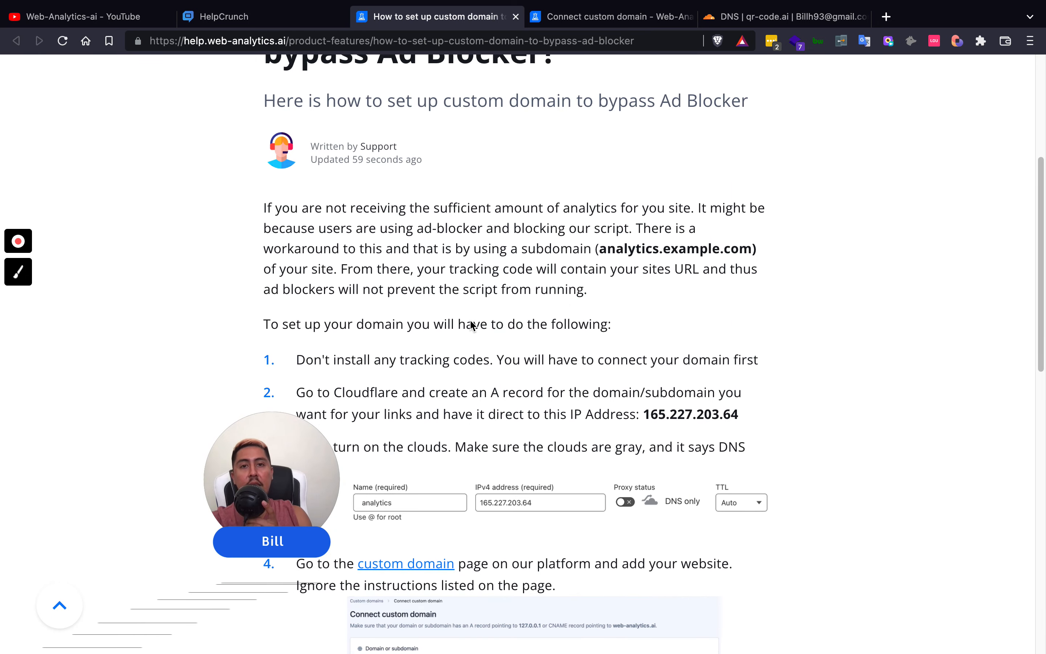
pyautogui.click(590, 17)
pyautogui.moveTo(280, 470); pyautogui.dragTo(109, 530)
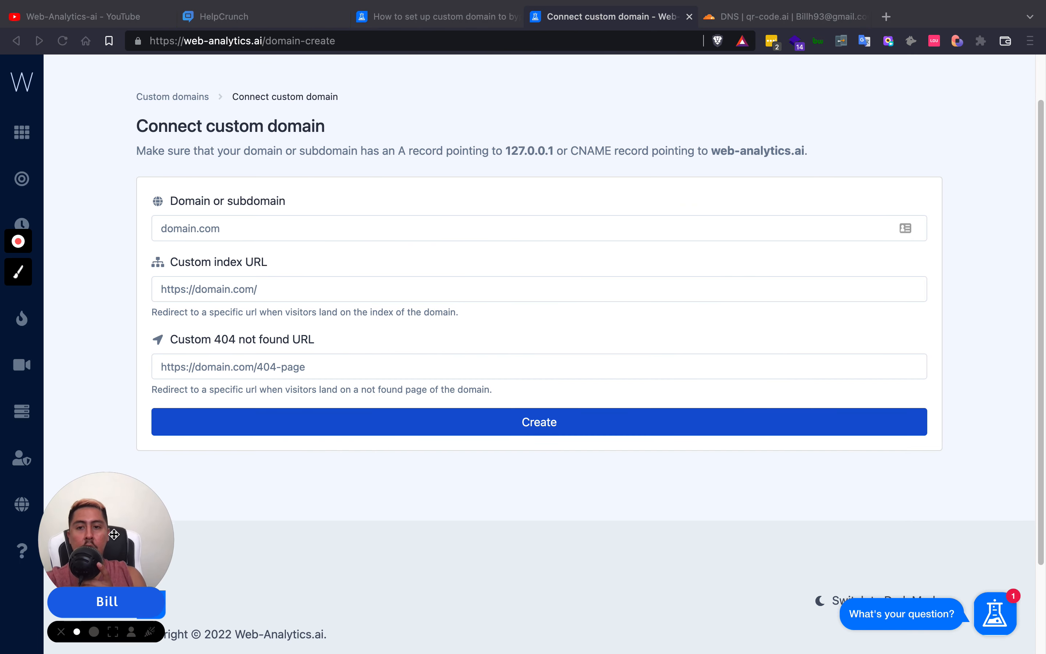
# - Enter analytics.qr-code.ai as the domain or subdomain to connect
pyautogui.click(231, 233)
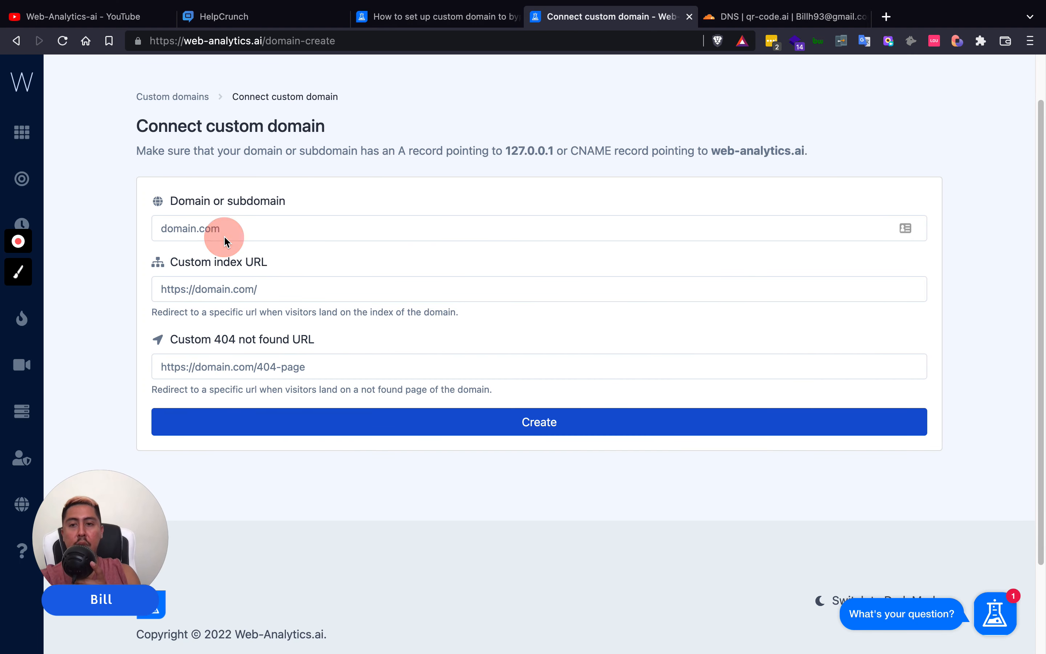
pyautogui.write('a na')
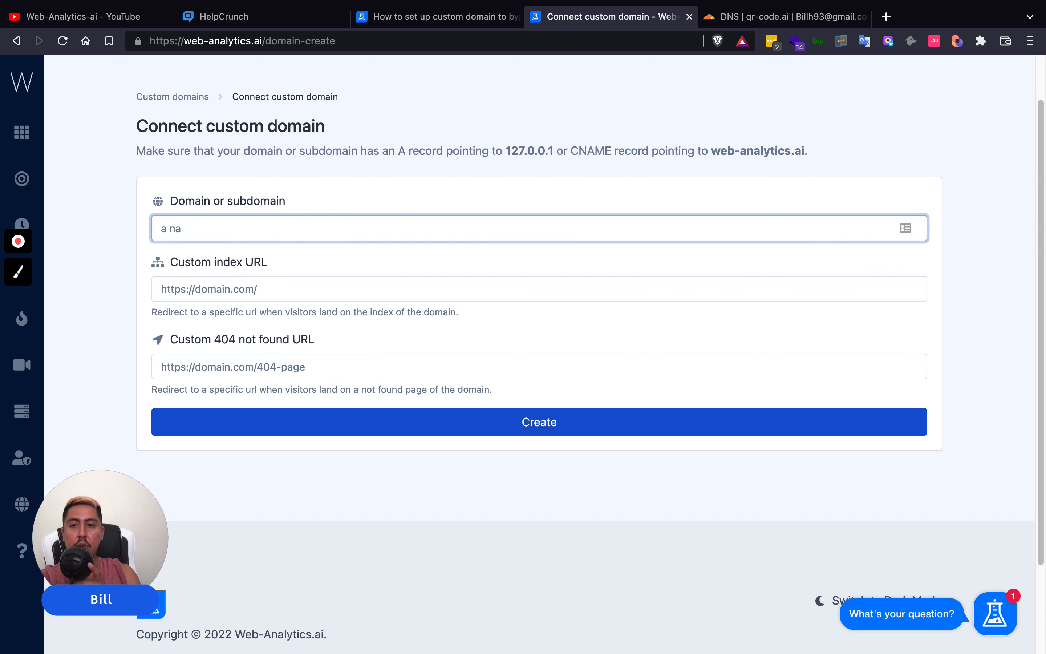
pyautogui.press('BackSpace')
pyautogui.press('BackSpace')
pyautogui.press('BackSpace')
pyautogui.write('na')
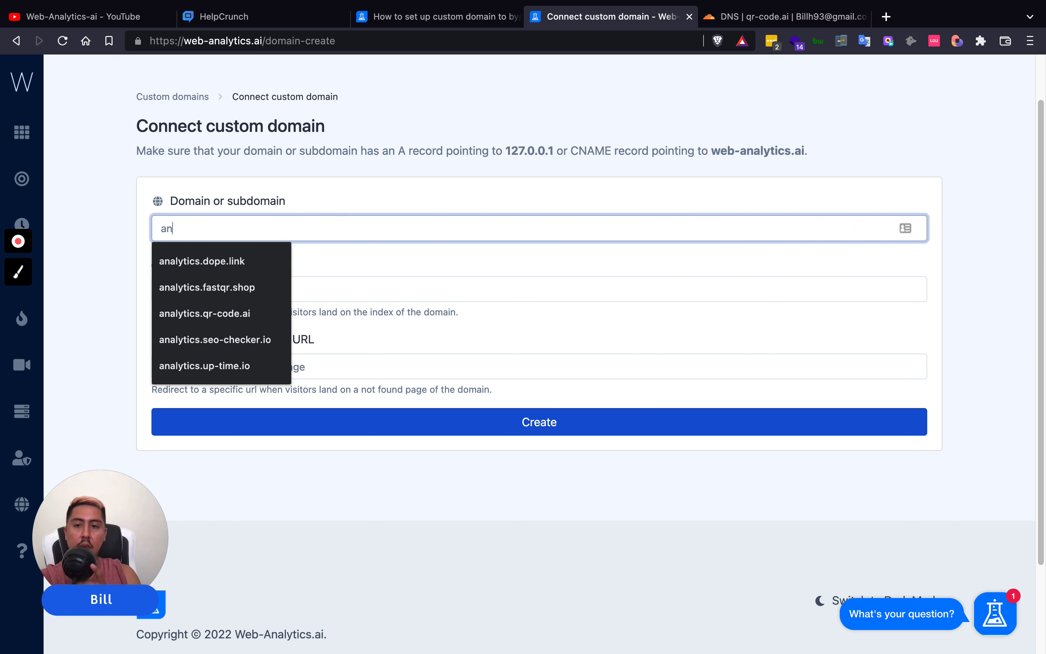
pyautogui.click(212, 311)
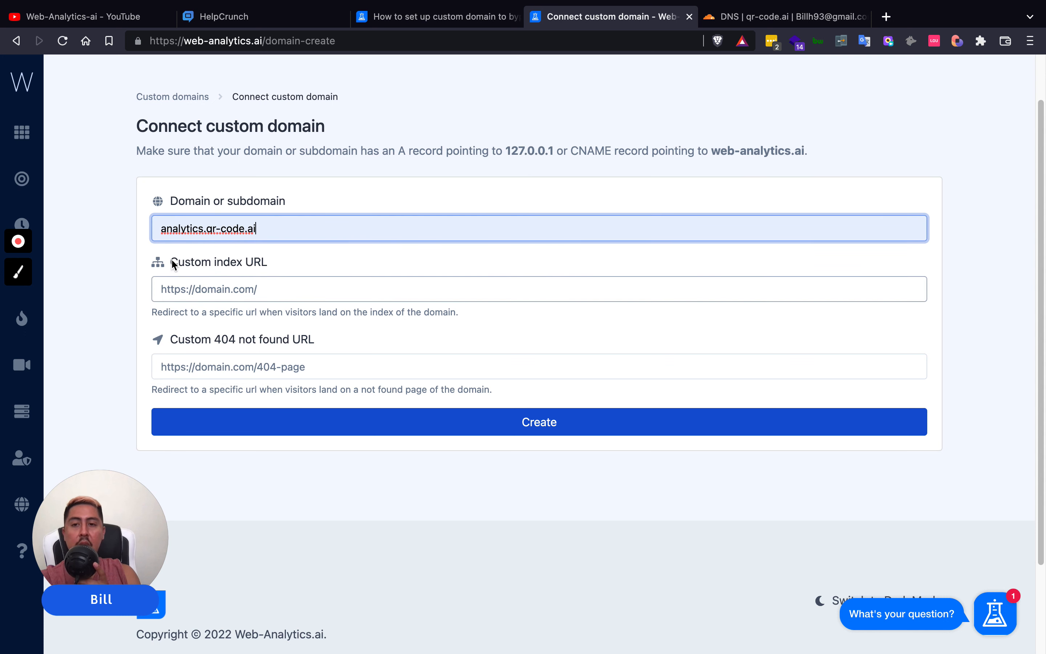
pyautogui.click(147, 259)
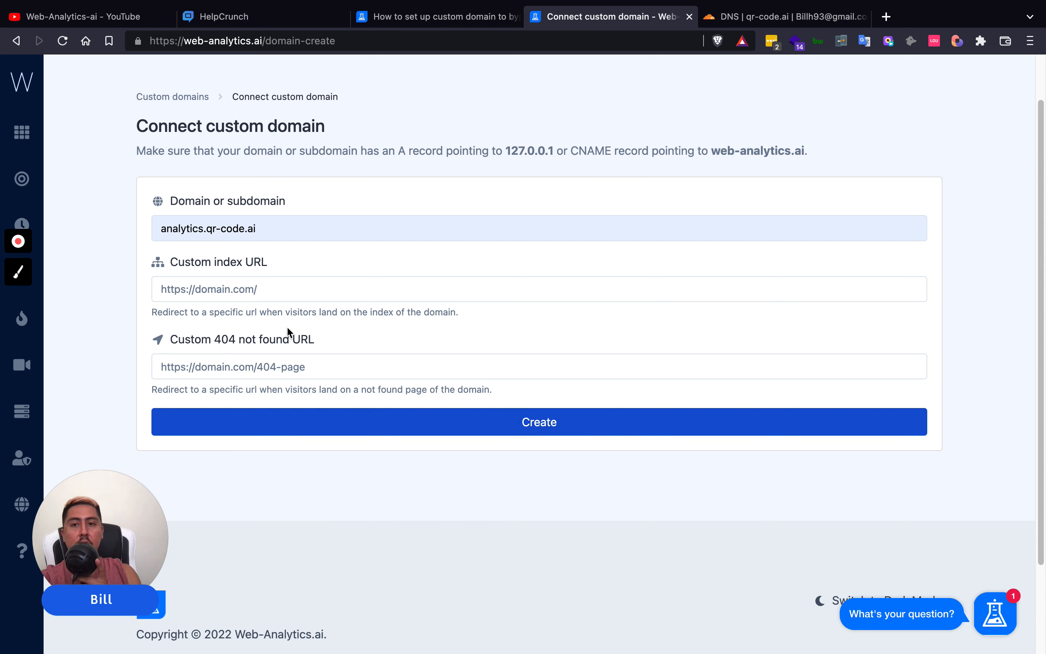
# - Return to the custom domains list without creating the domain and check the status of analytics.qr-code.ai
pyautogui.click(193, 98)
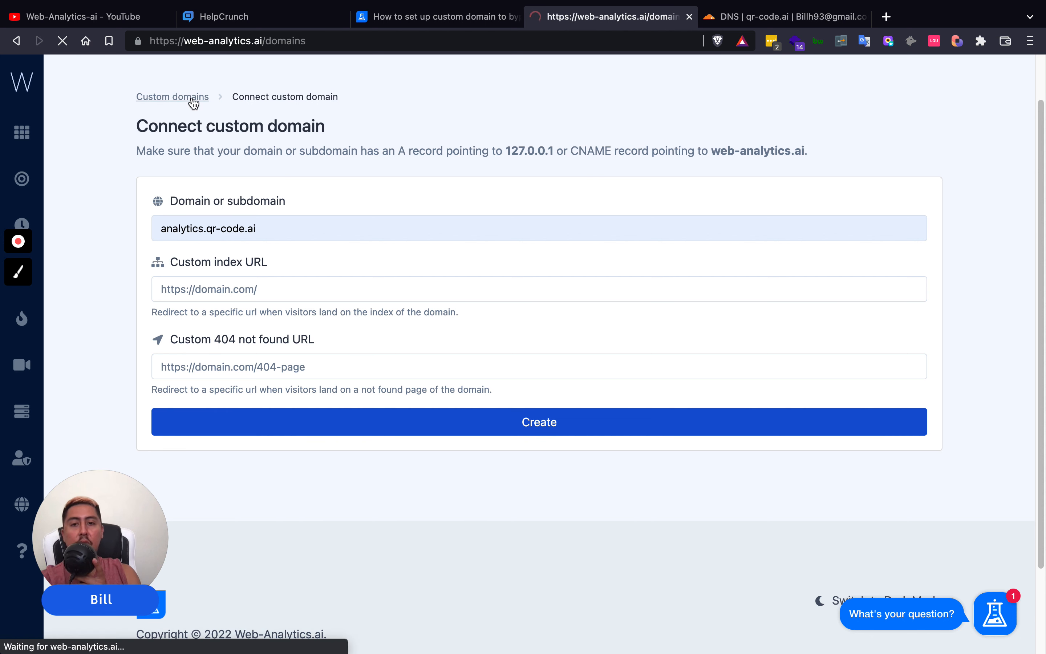
pyautogui.scroll(-2, 371, 251)
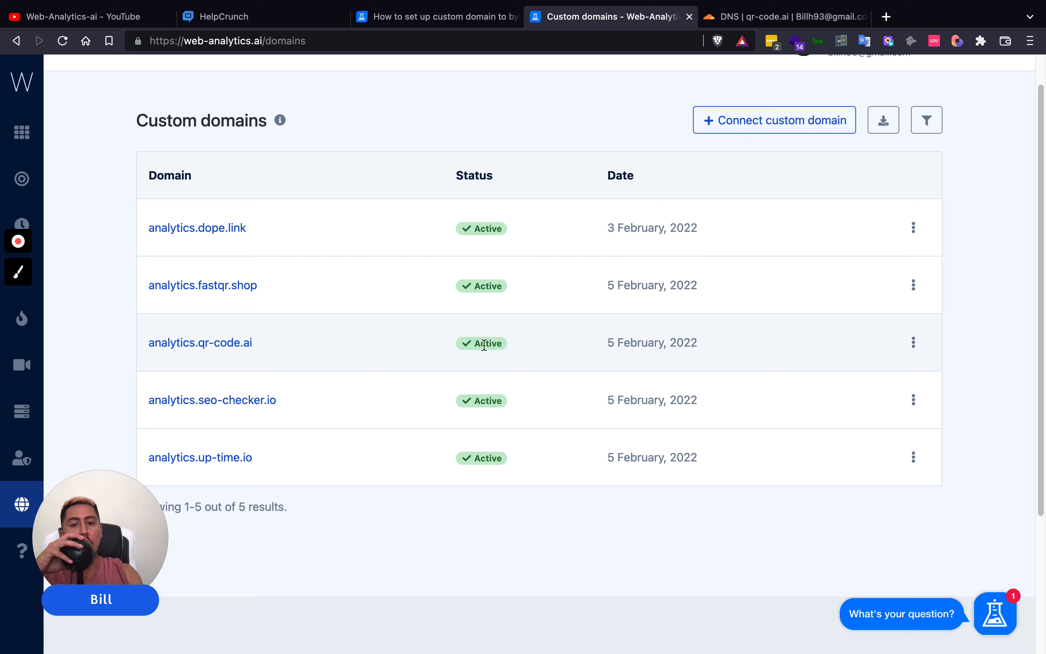
pyautogui.moveTo(514, 343); pyautogui.dragTo(465, 343)
pyautogui.click(514, 345)
pyautogui.click(530, 348)
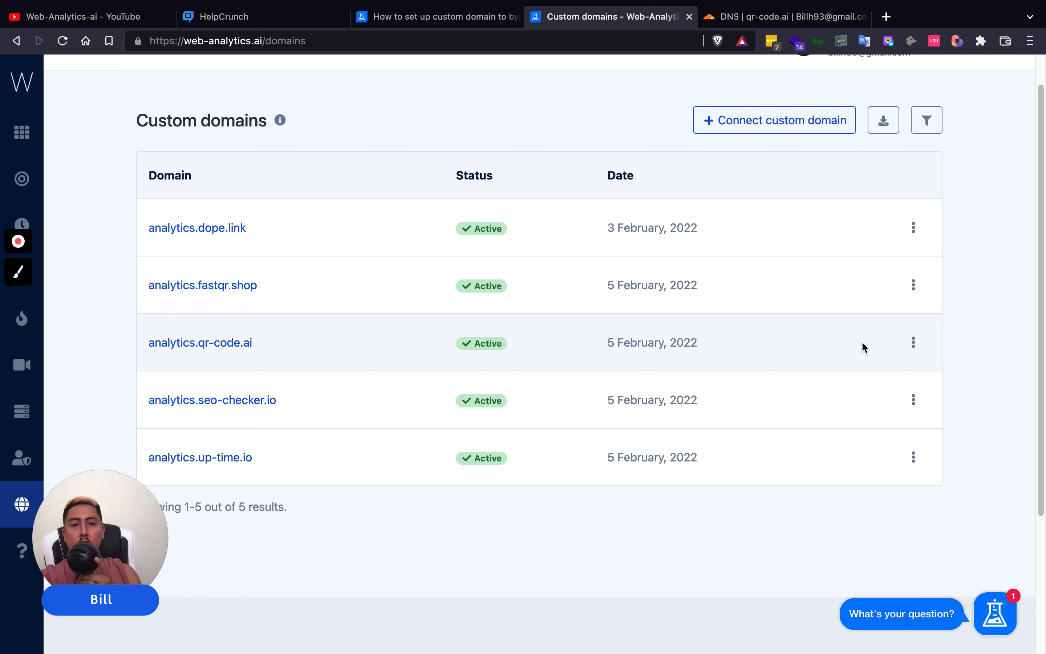
# - In Cloudflare, switch the qr-code.ai analytics A record to DNS only and back to Proxied, then cancel the edit
pyautogui.click(773, 18)
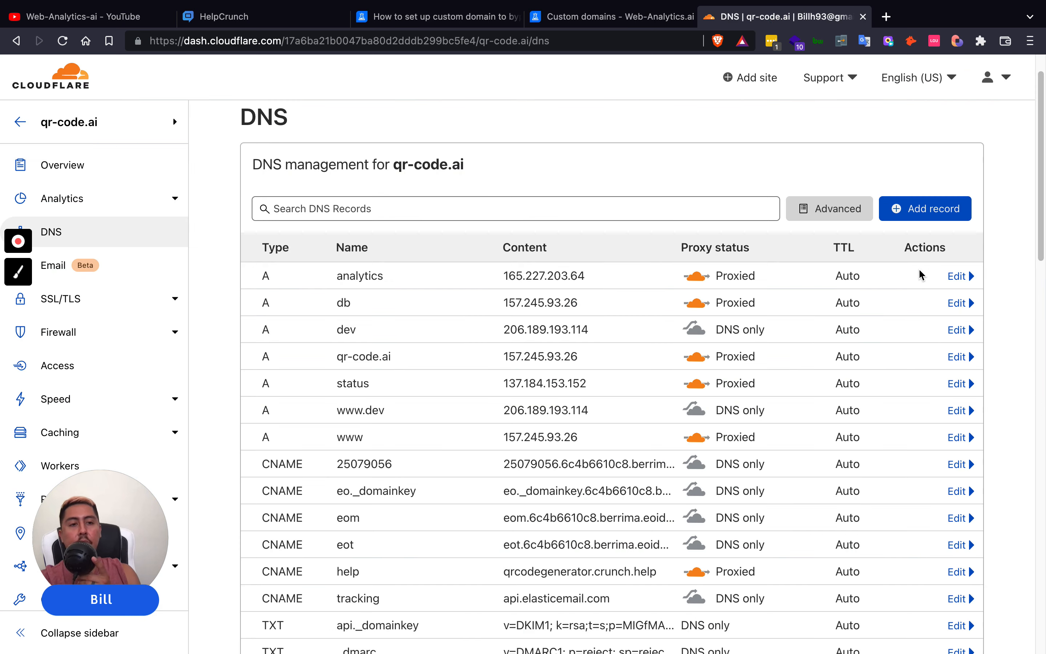
pyautogui.click(967, 276)
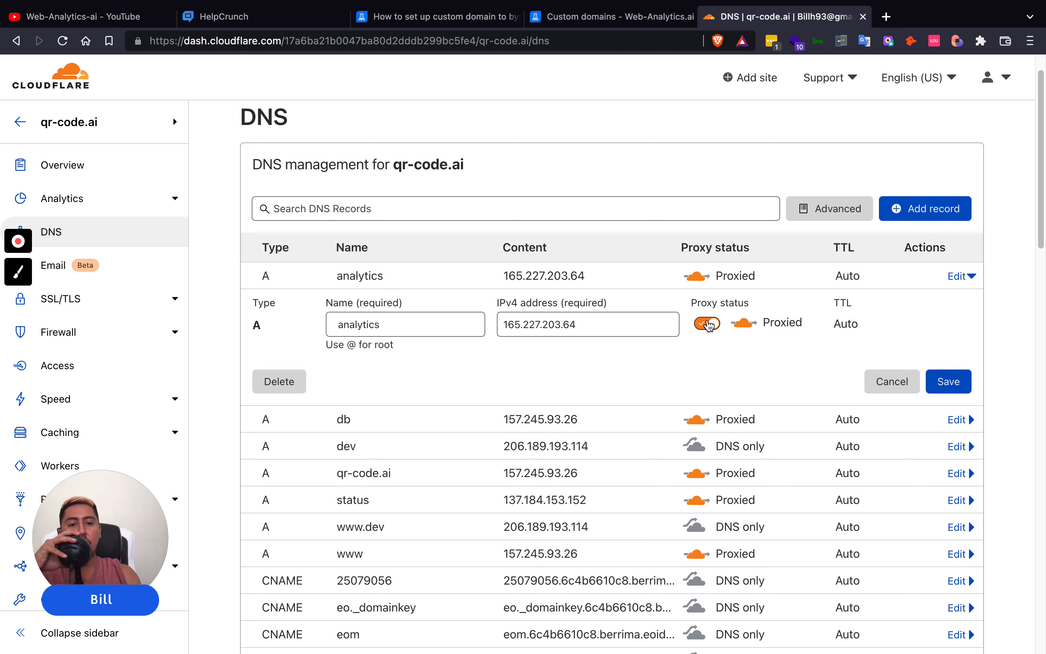
pyautogui.click(718, 327)
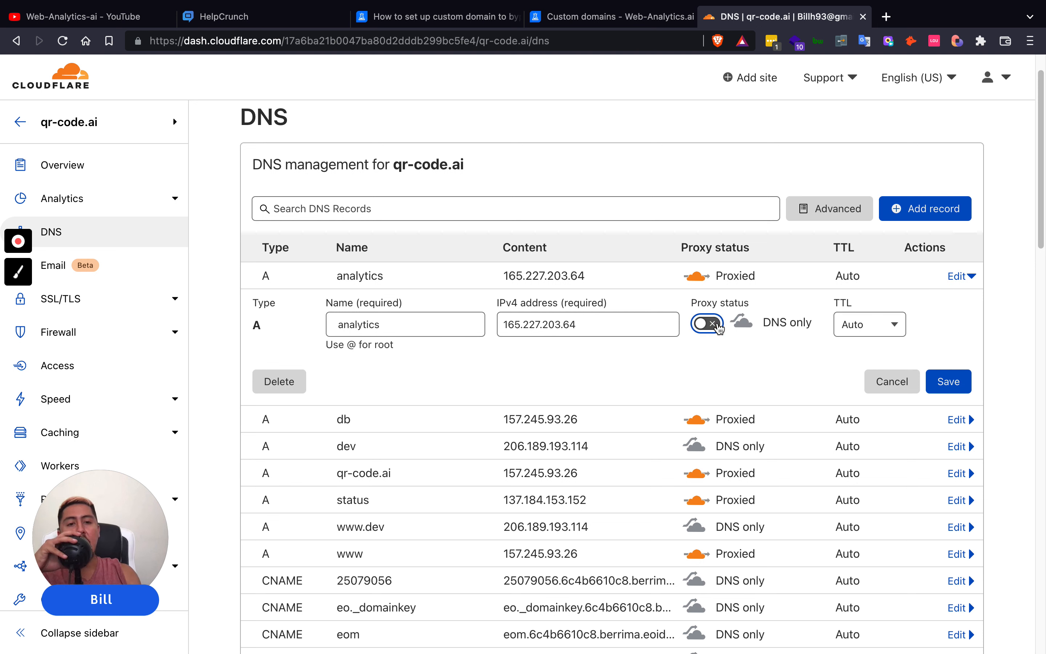
pyautogui.click(712, 329)
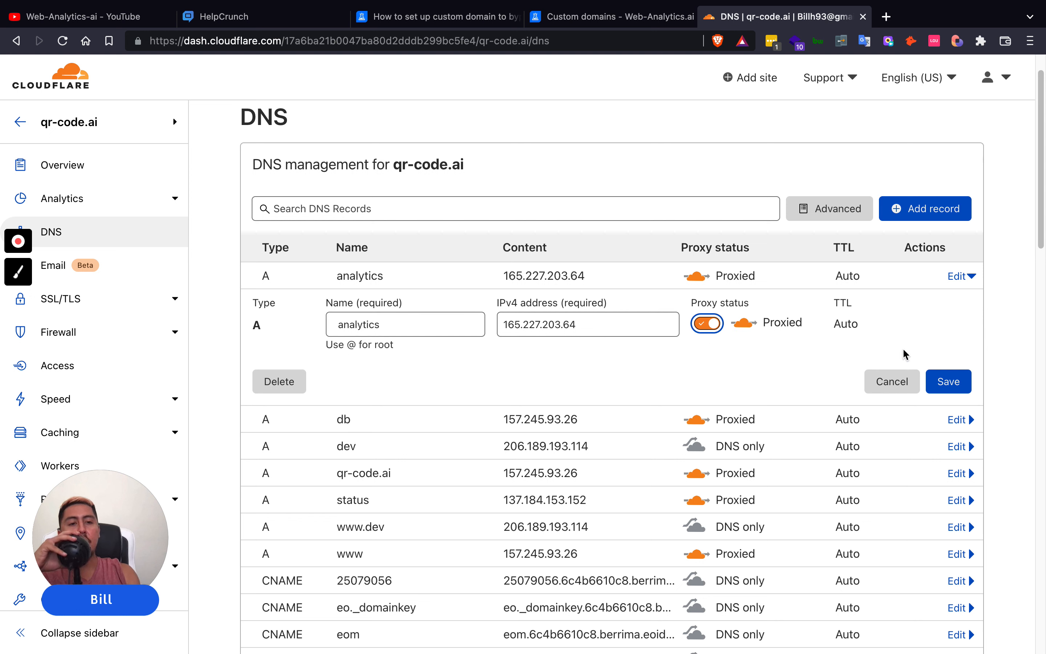
pyautogui.click(892, 381)
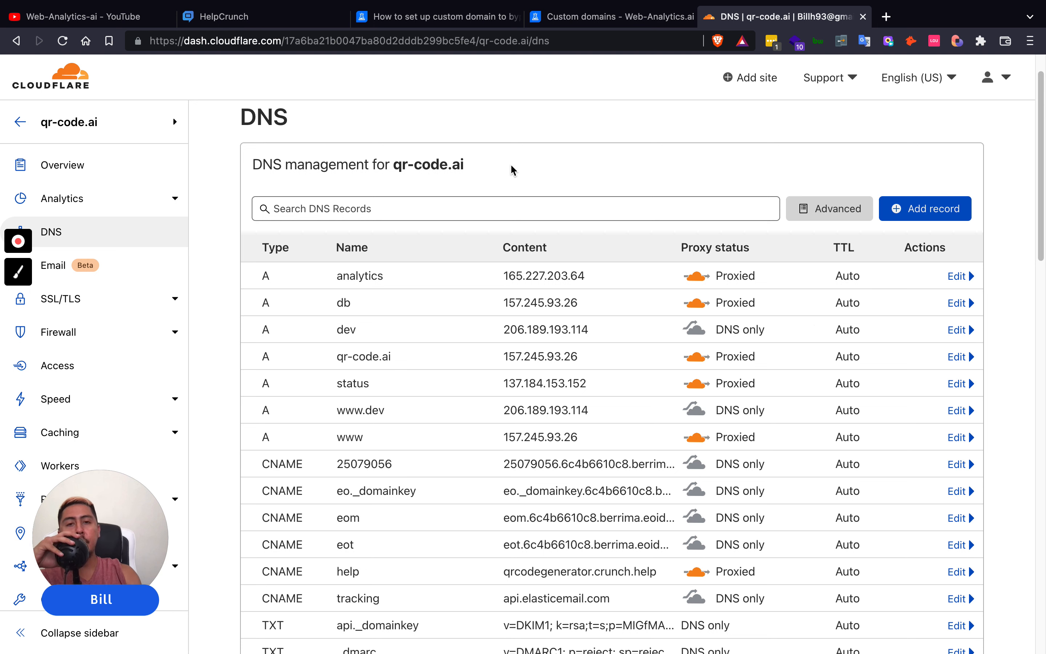
# - Review the A record and proxy instructions in the setup guide, then return to the Web-Analytics custom domains list
pyautogui.click(293, 17)
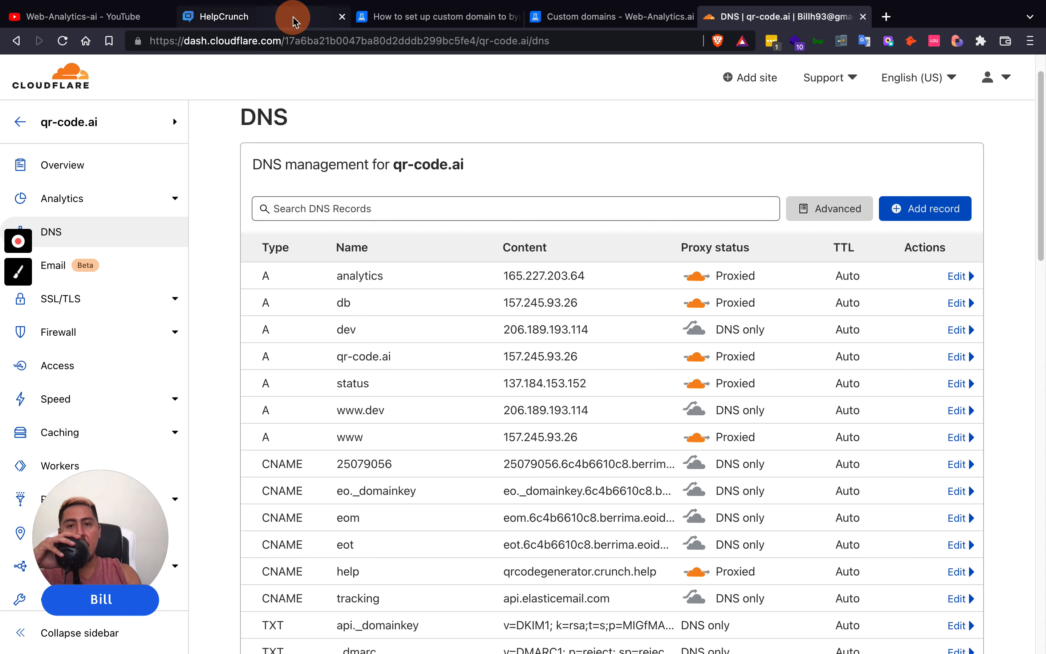
pyautogui.click(423, 18)
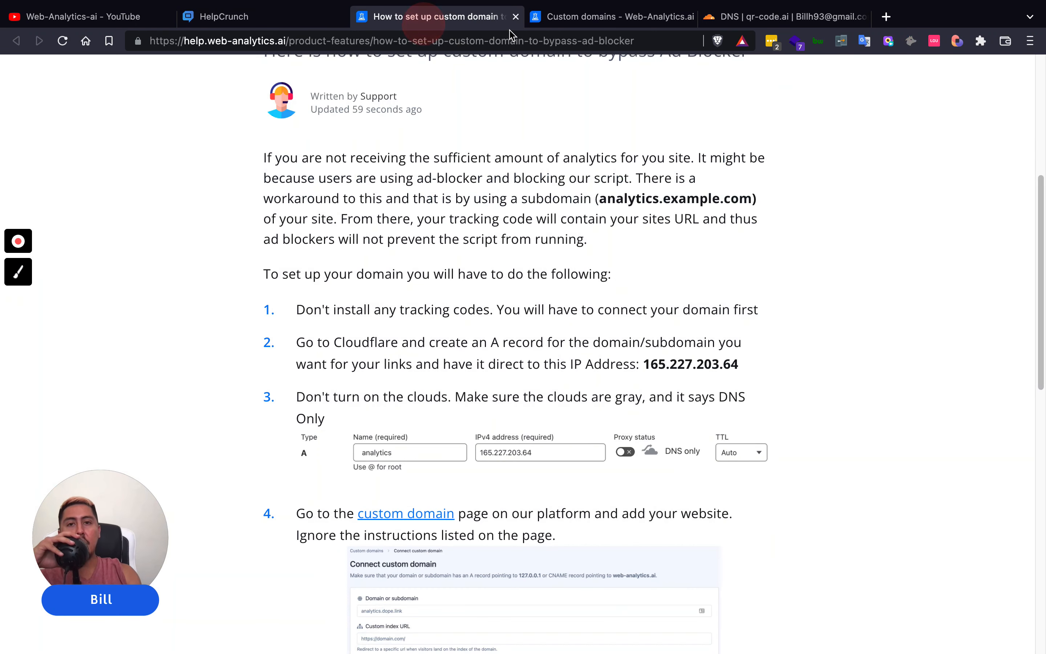
pyautogui.click(599, 19)
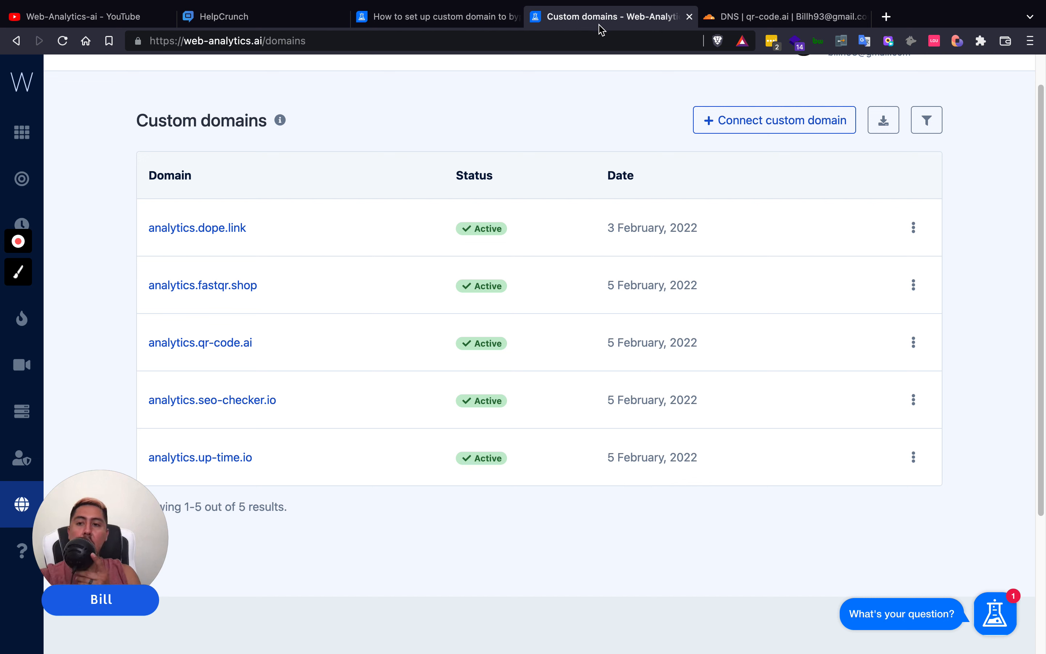
# - Open the tracking code of QR-Code.ai from the Websites list and examine the custom domain in the pixel snippet
pyautogui.click(22, 411)
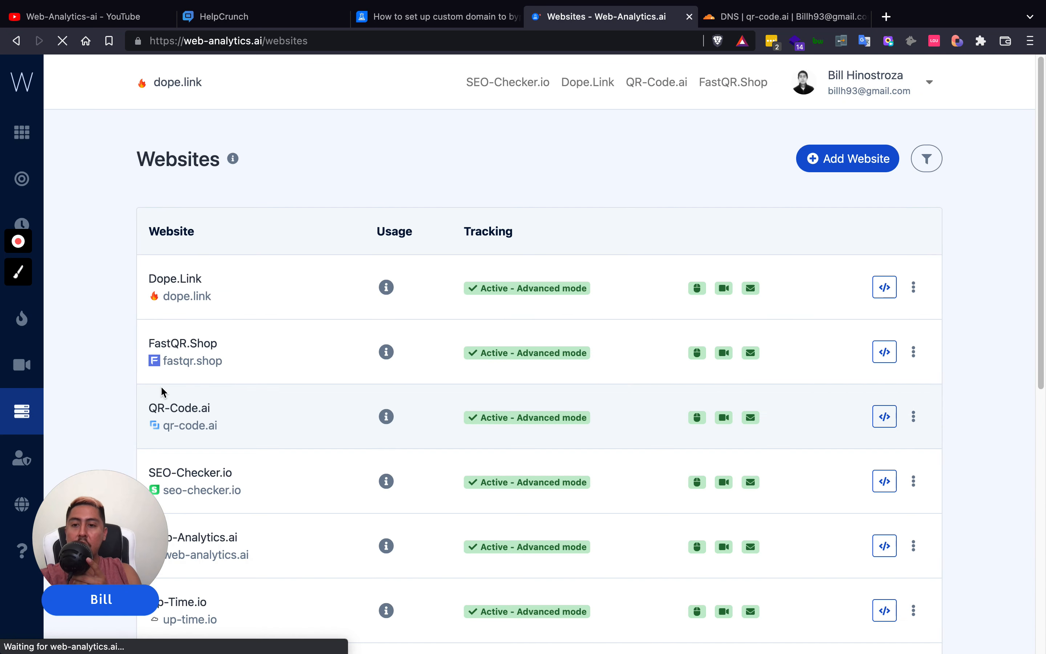
pyautogui.scroll(-1, 562, 391)
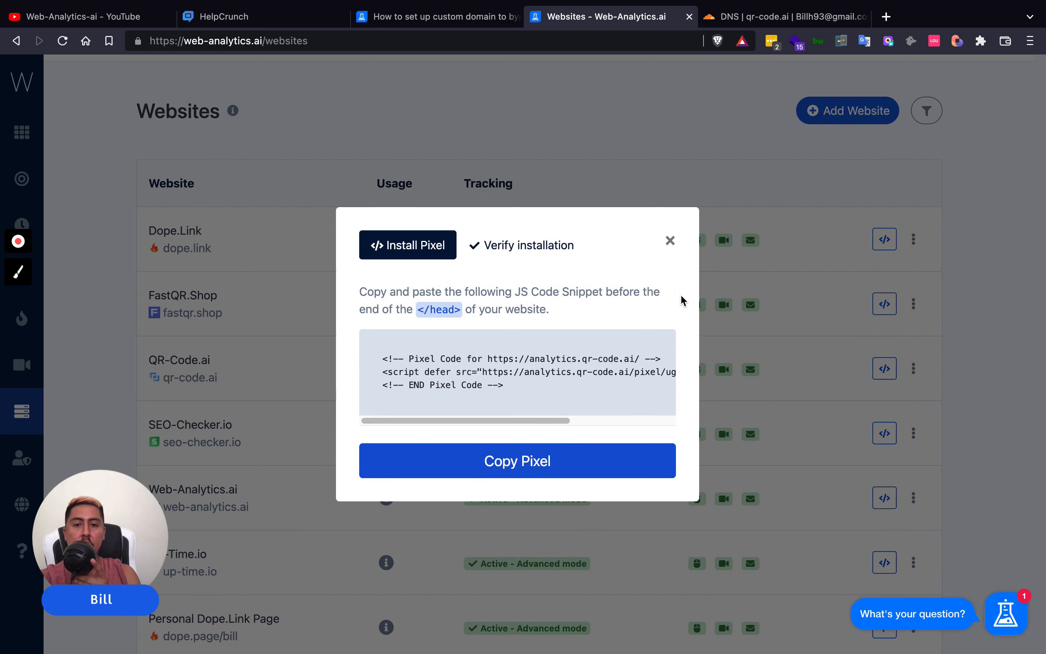
pyautogui.moveTo(510, 416)
pyautogui.mouseDown()
pyautogui.moveTo(539, 418)
pyautogui.moveTo(500, 415)
pyautogui.moveTo(522, 418)
pyautogui.mouseUp()
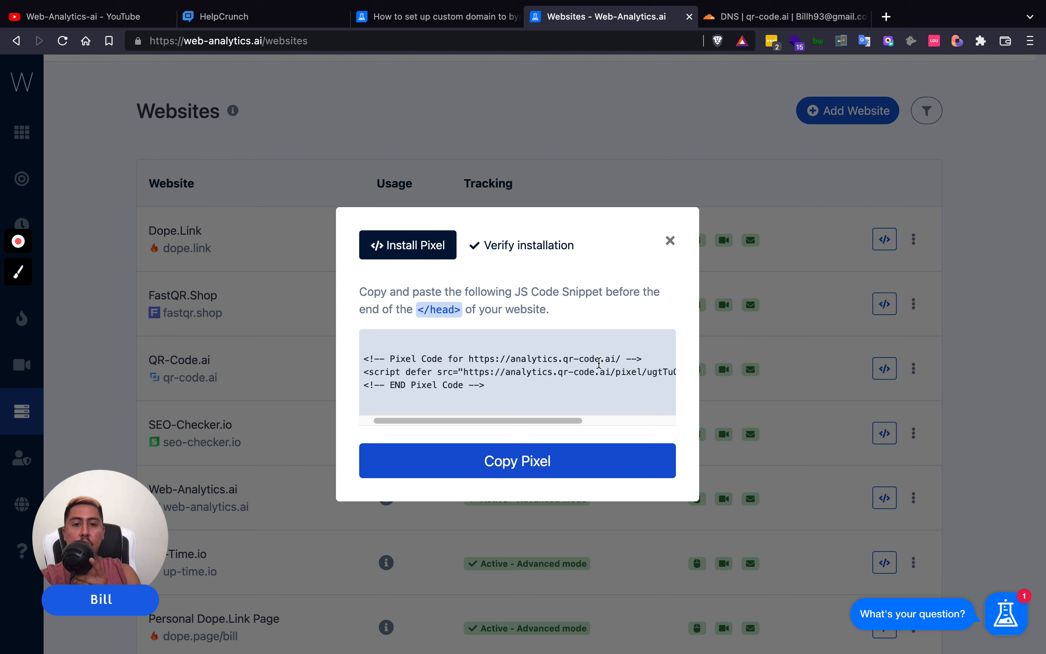
pyautogui.moveTo(564, 421); pyautogui.dragTo(620, 415)
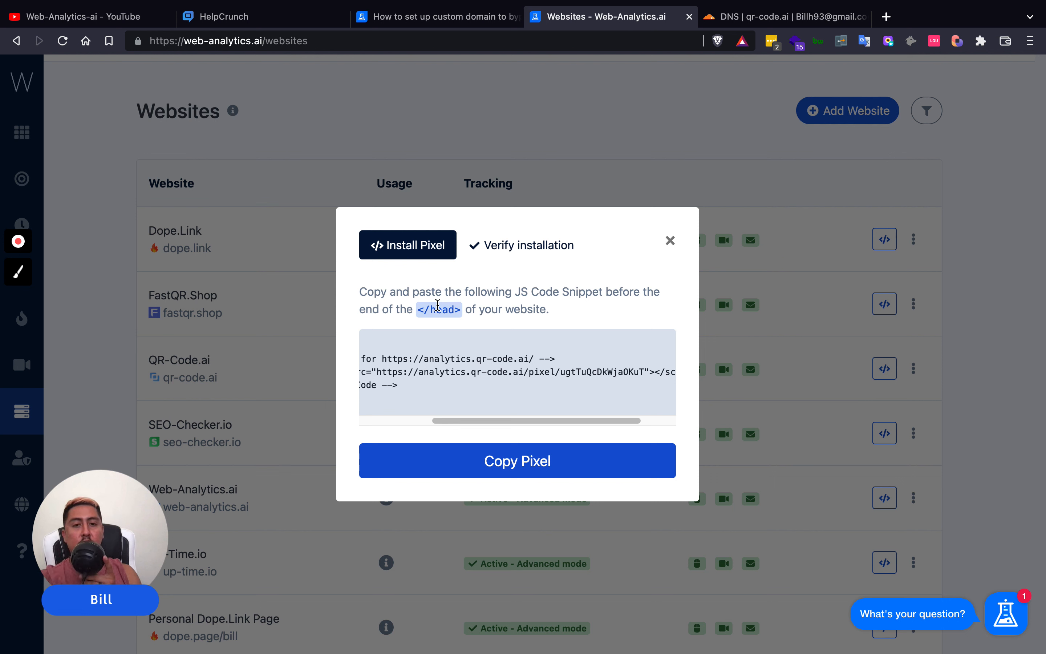
# - Run the pixel installation verification for QR-Code.ai and close the website page it opens
pyautogui.click(510, 248)
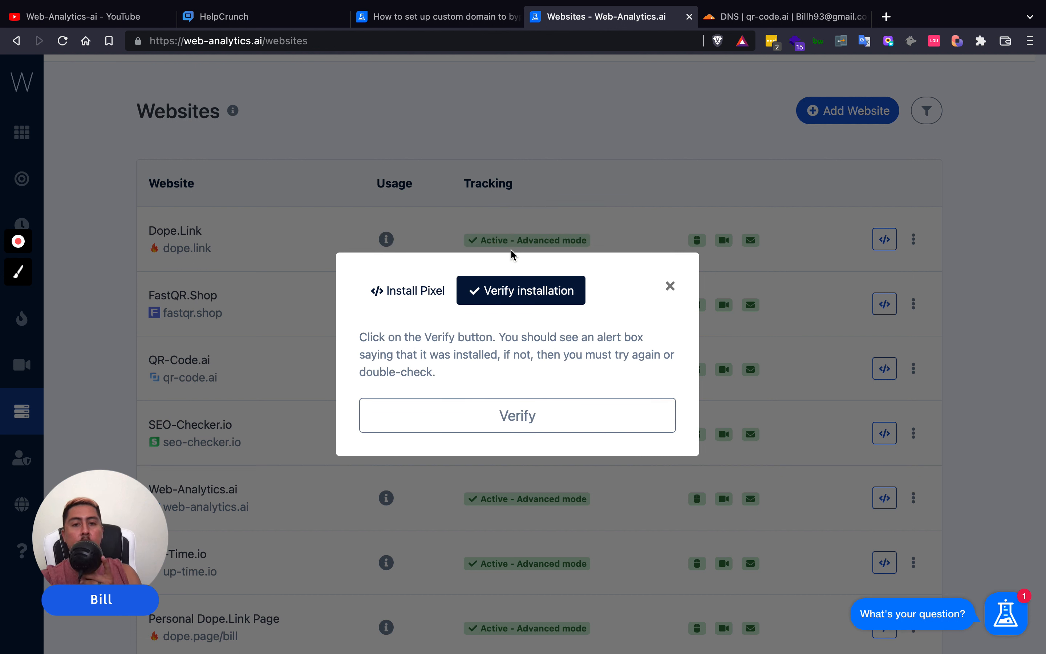
pyautogui.click(513, 415)
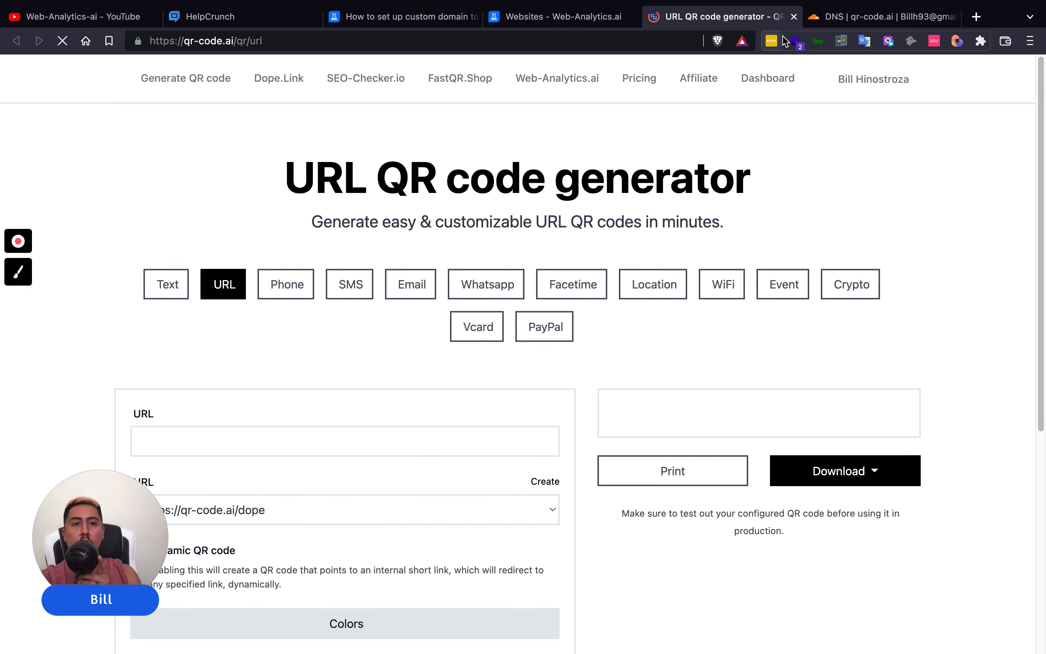
pyautogui.click(794, 17)
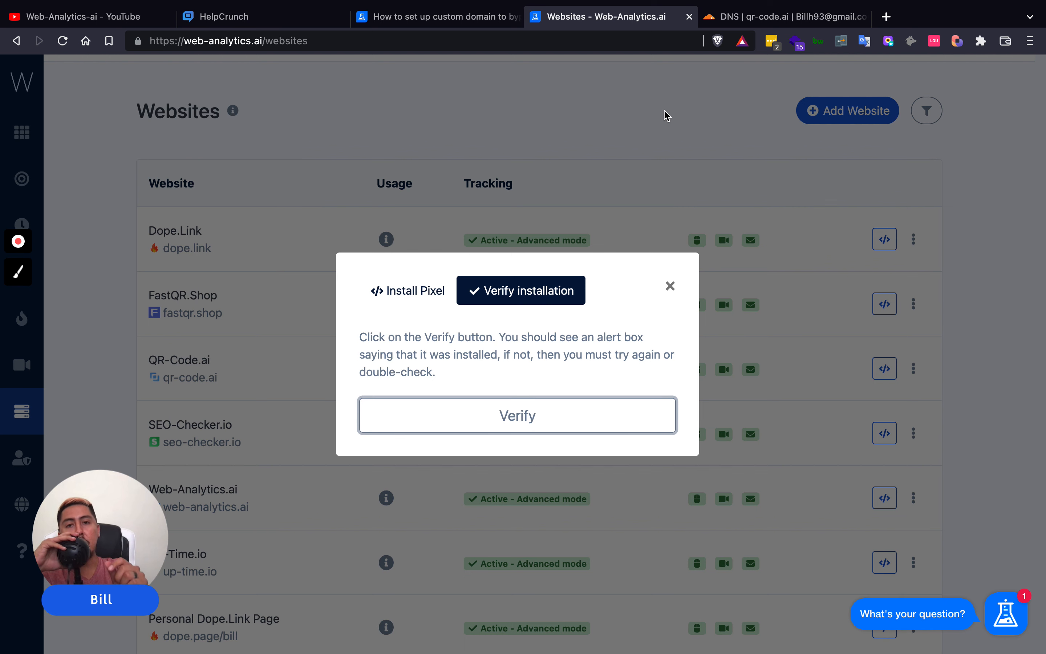
# - Go from the setup guide to the help center homepage and view the Getting Started With Web-Analytics.ai articles
pyautogui.click(493, 5)
pyautogui.scroll(8, 432, 320)
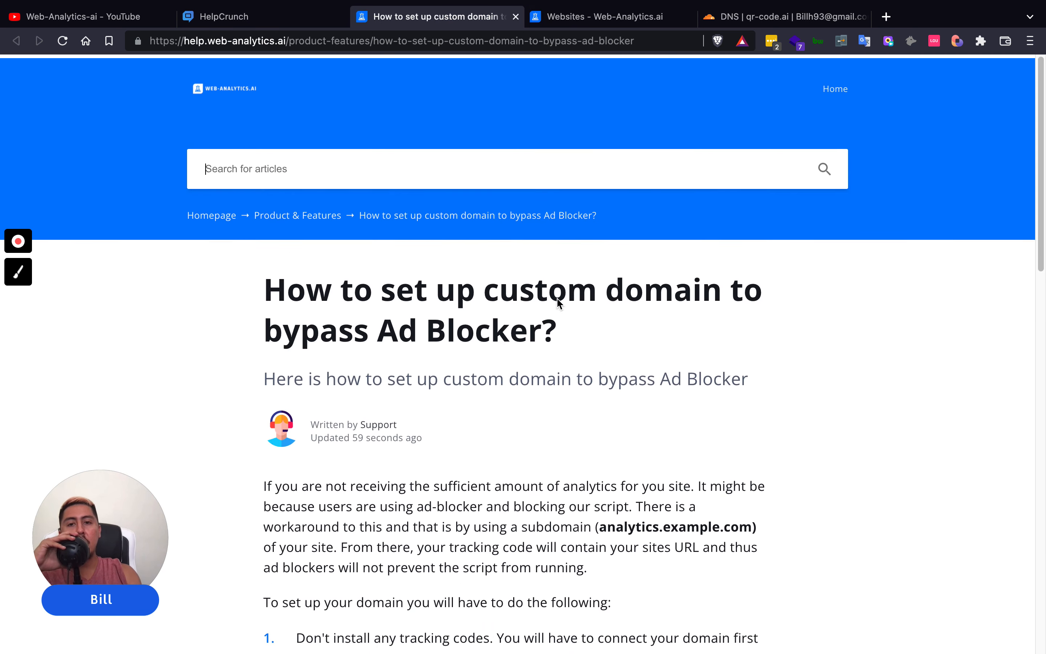
pyautogui.click(229, 213)
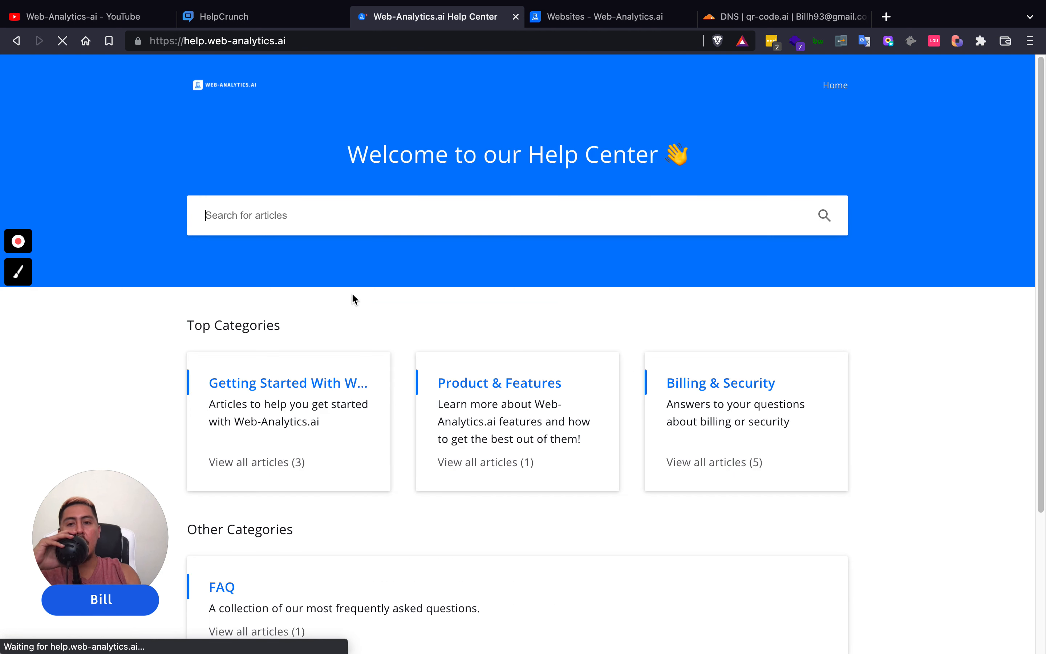
pyautogui.click(304, 385)
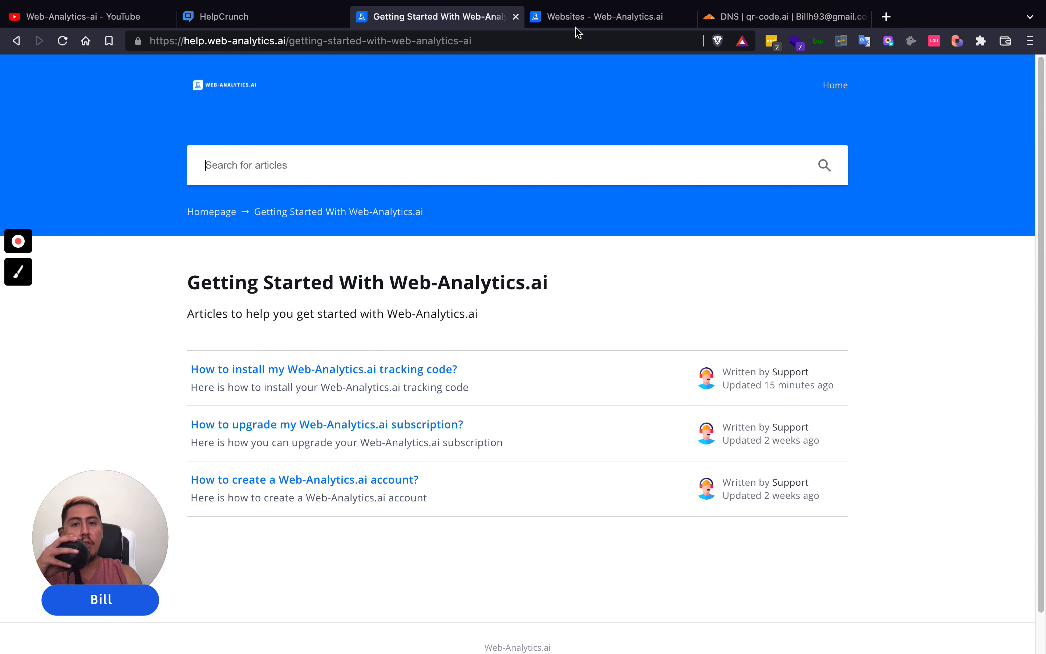
# - Return to the Websites page, dismiss the verification dialog, and briefly open and close the support chat
pyautogui.click(562, 17)
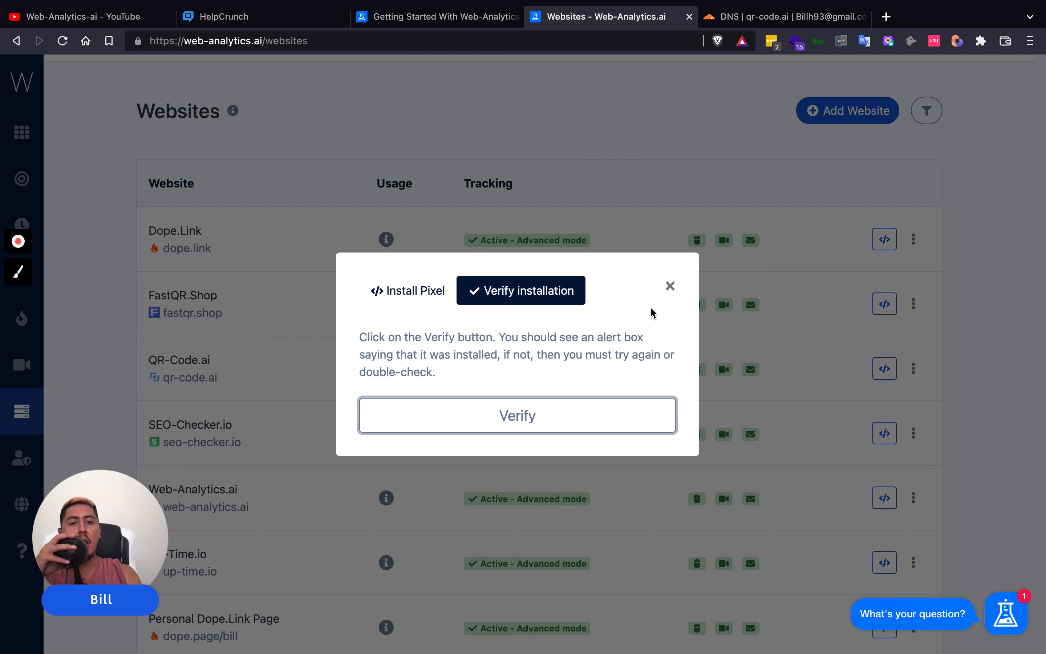
pyautogui.click(671, 286)
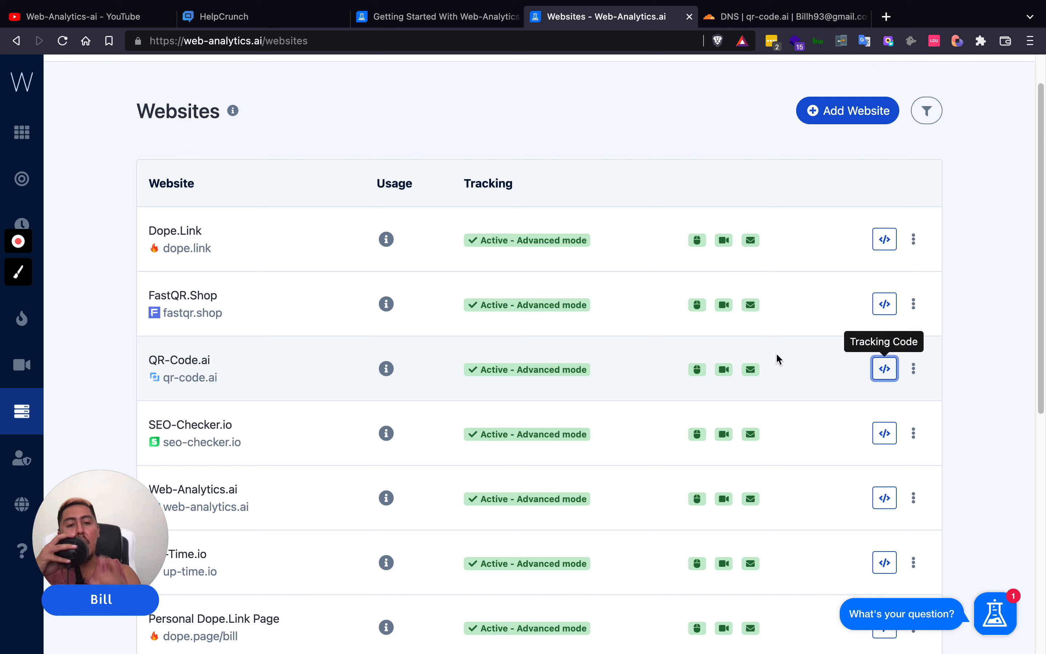
pyautogui.click(989, 514)
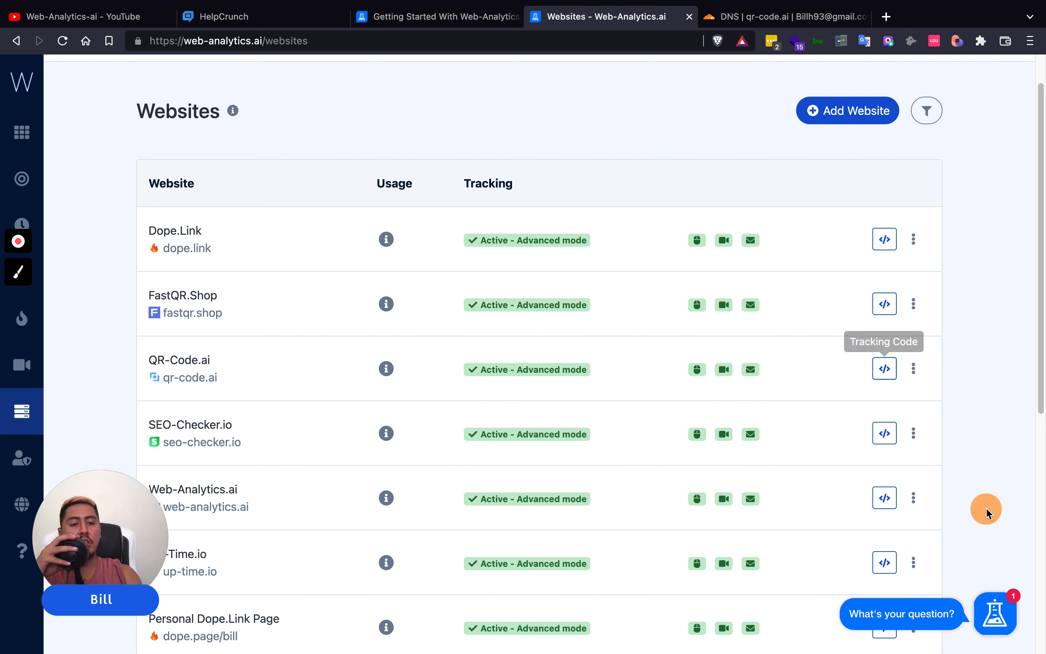
pyautogui.click(992, 608)
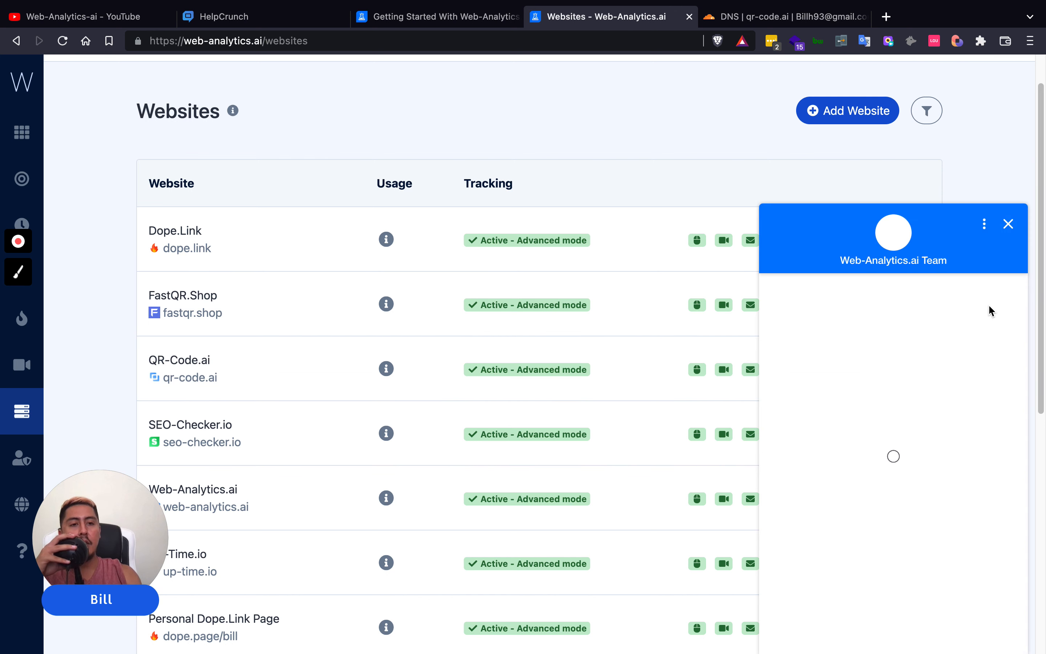
pyautogui.click(1007, 226)
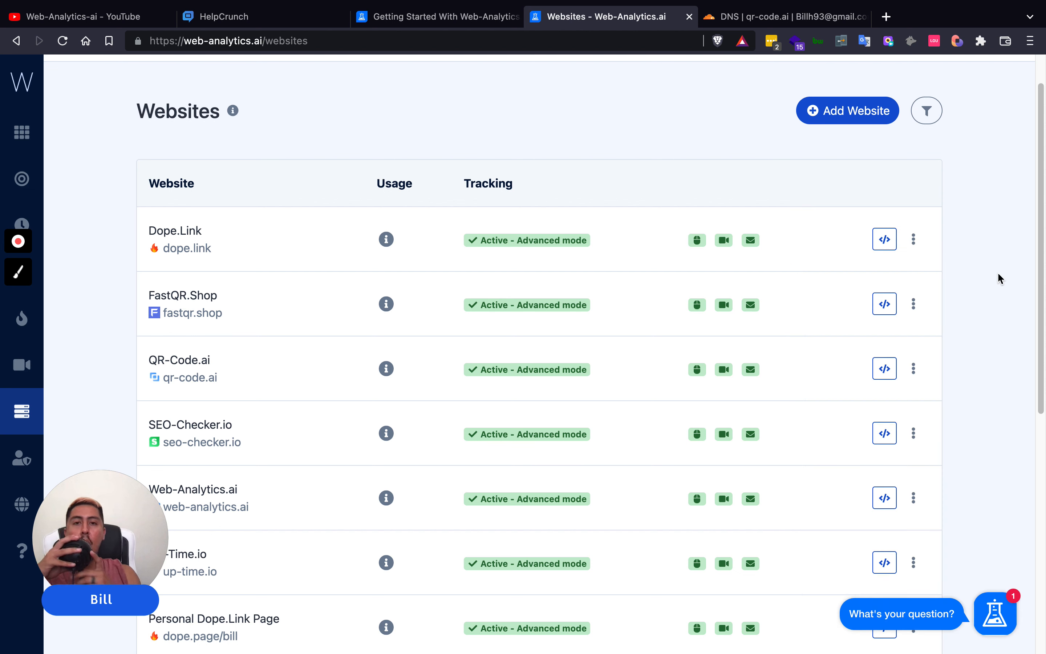